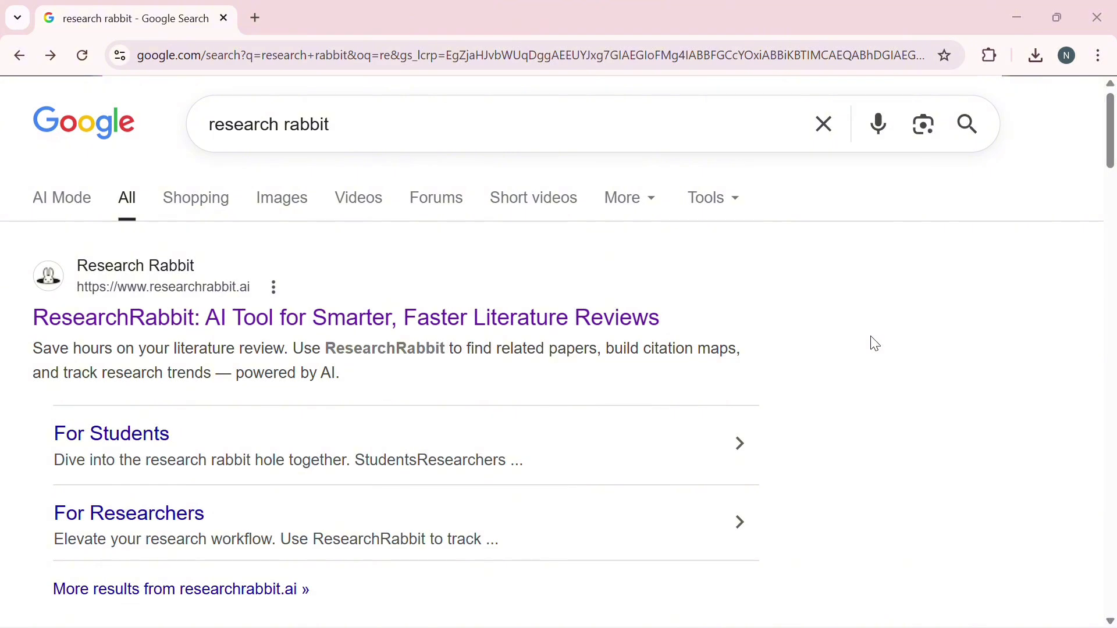
Open the ResearchRabbit website from the search results, log in, and go to the article library.
left_click(579, 318)
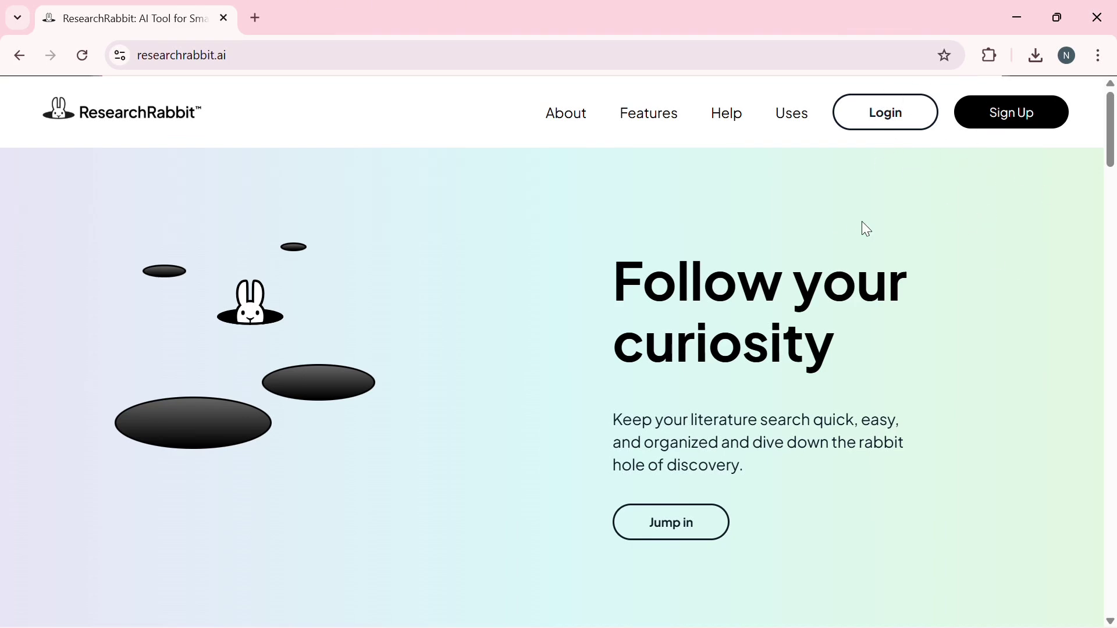
left_click(896, 116)
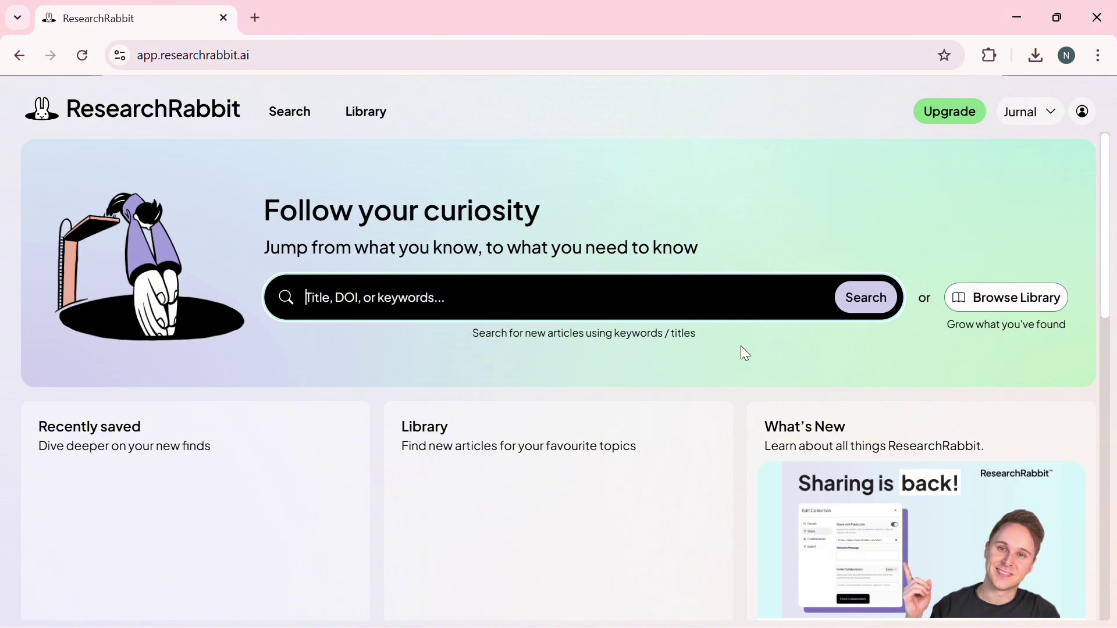
left_click(374, 115)
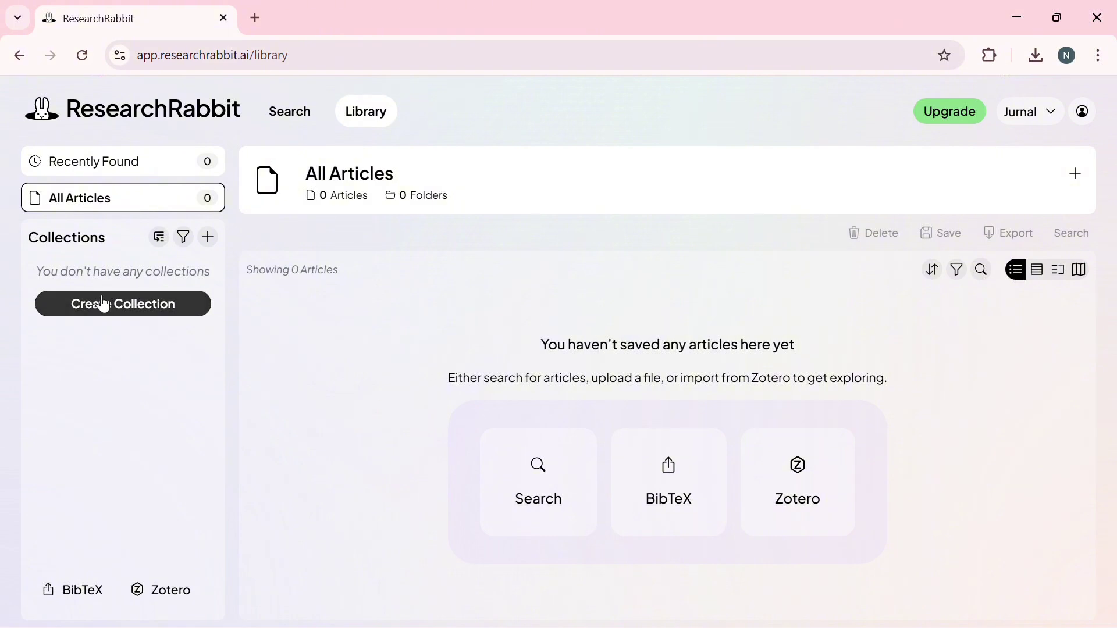
Create a pink collection named "Manajemen Kurikulum" without a parent collection and open it.
left_click(103, 304)
type("Manajemen Kuriku")
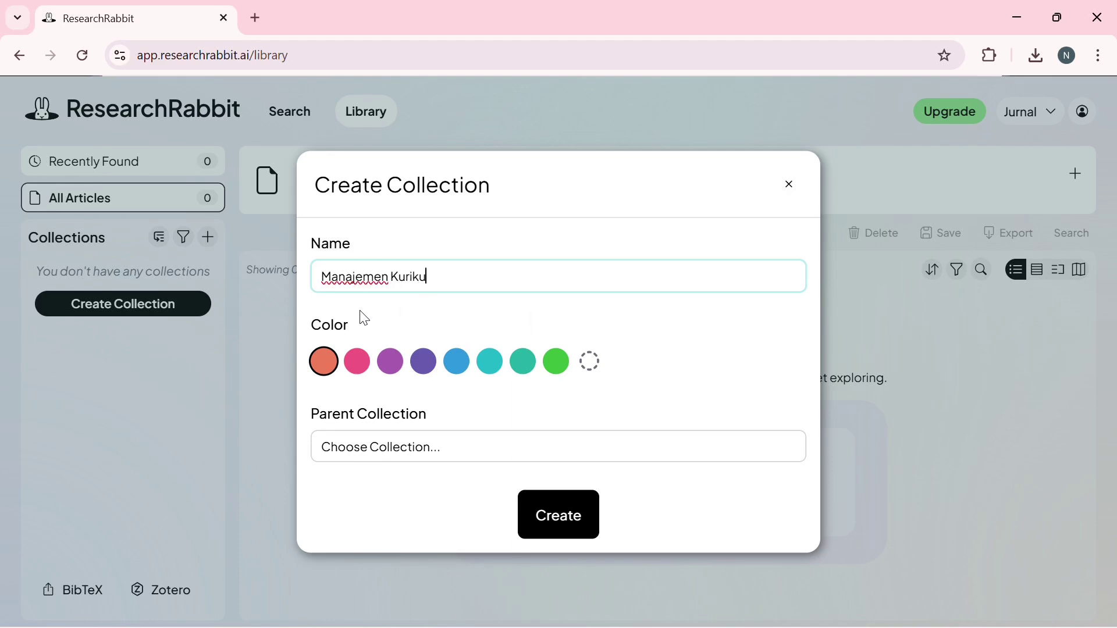
type("lum")
left_click(360, 362)
left_click(562, 524)
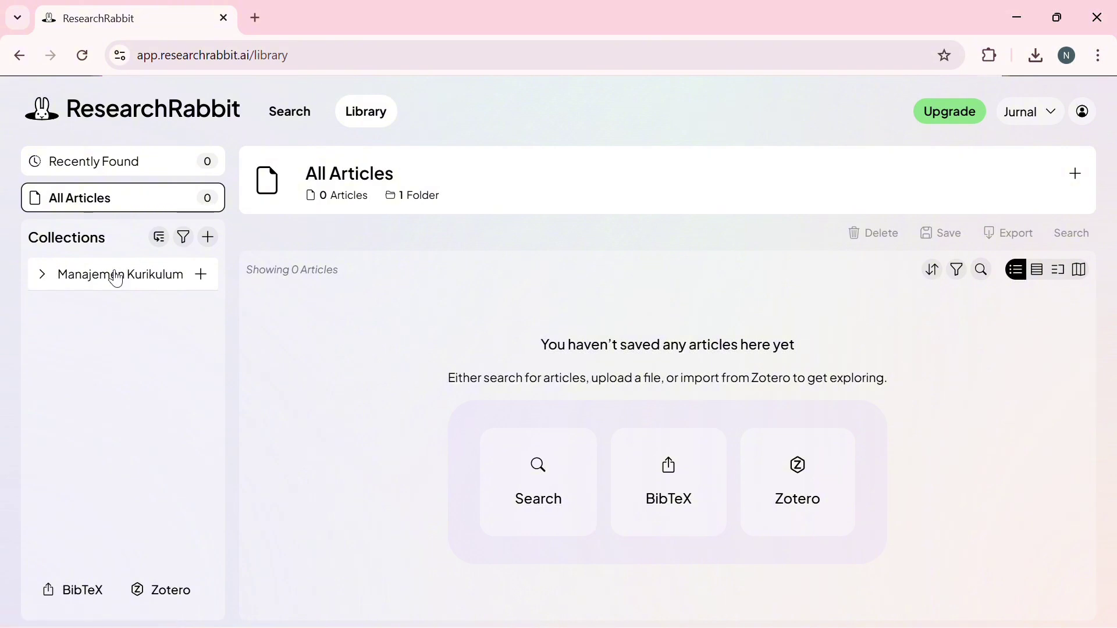
left_click(110, 278)
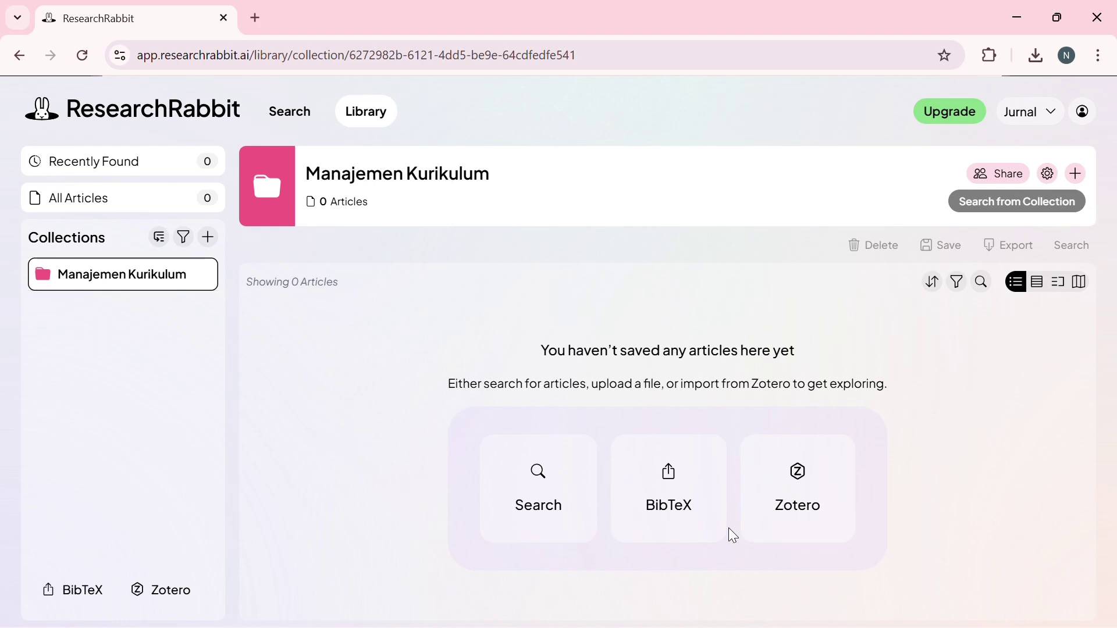
Start an article search from the empty collection for "Manajemen kurikulum di Indonesia".
left_click(541, 503)
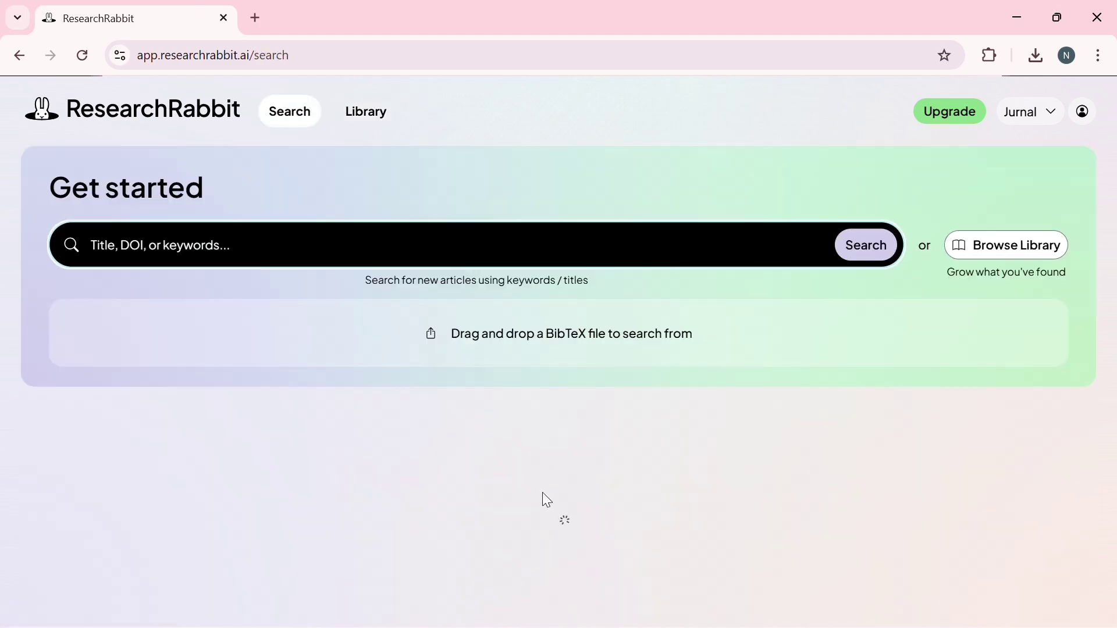
left_click(239, 241)
type("Ma")
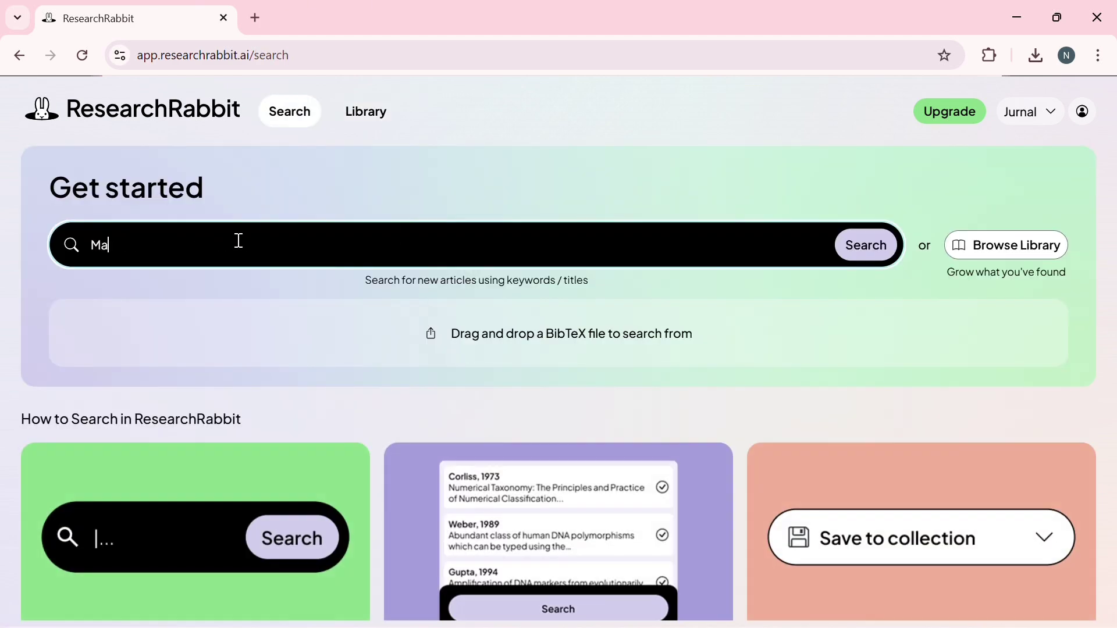
type("najmmen kuri")
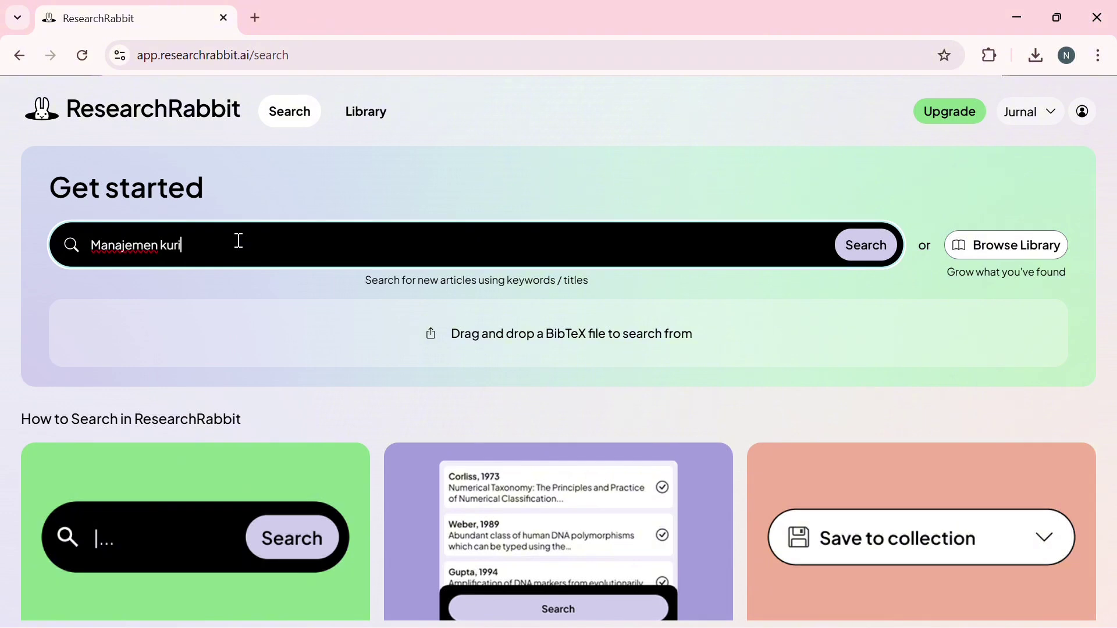
type("kulum di Indones")
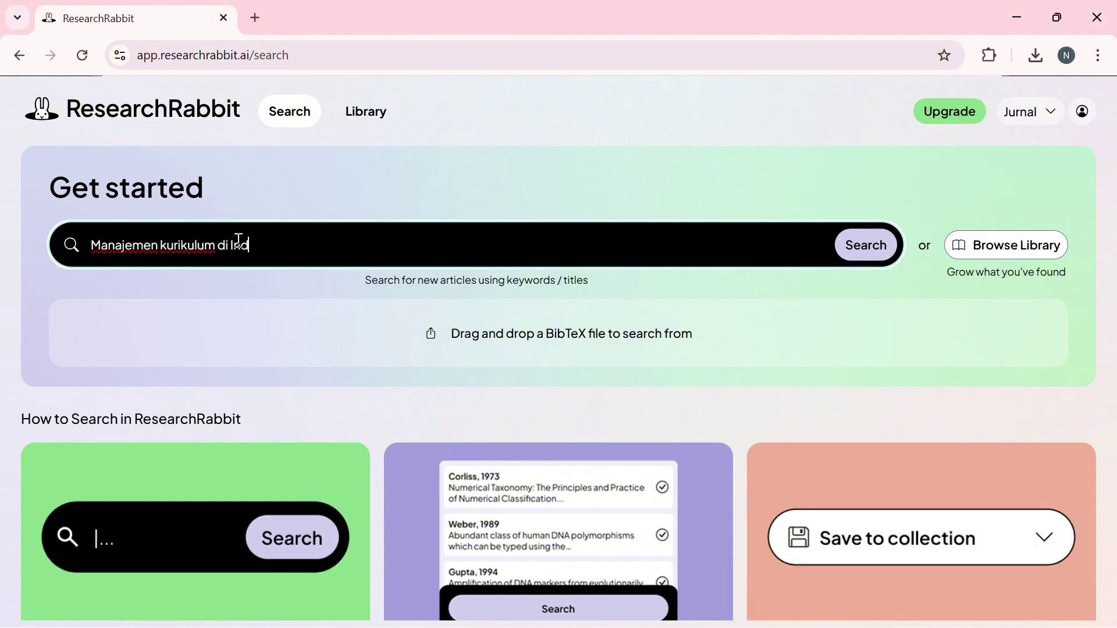
type("ia")
key("Return")
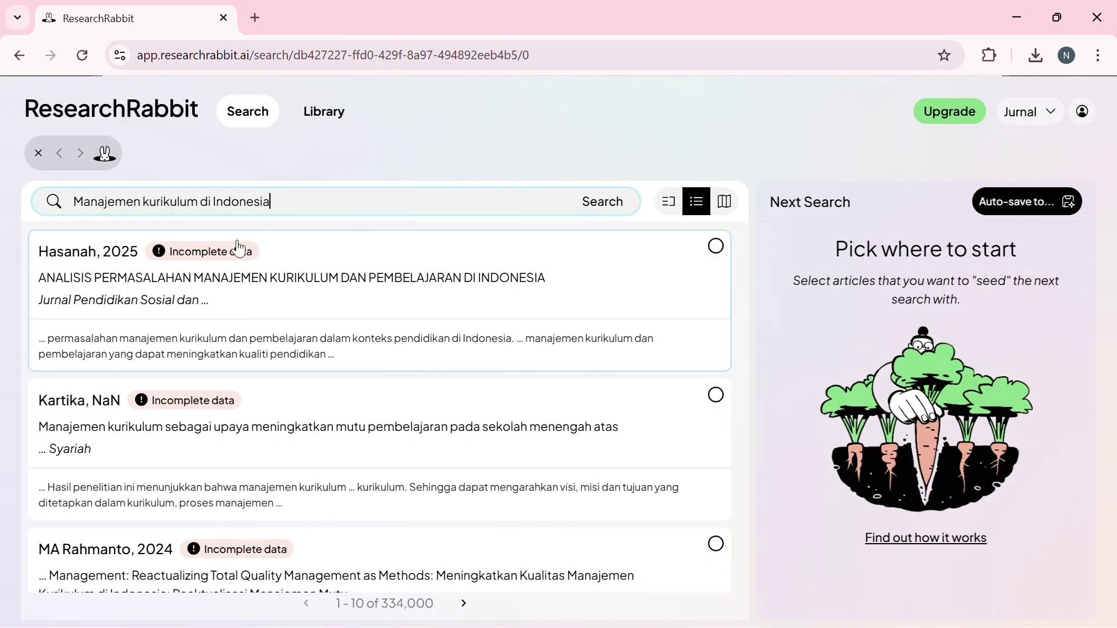
Look through the first page of article results for titles and abstracts relevant to curriculum management.
scroll(387, 309, "down", 15)
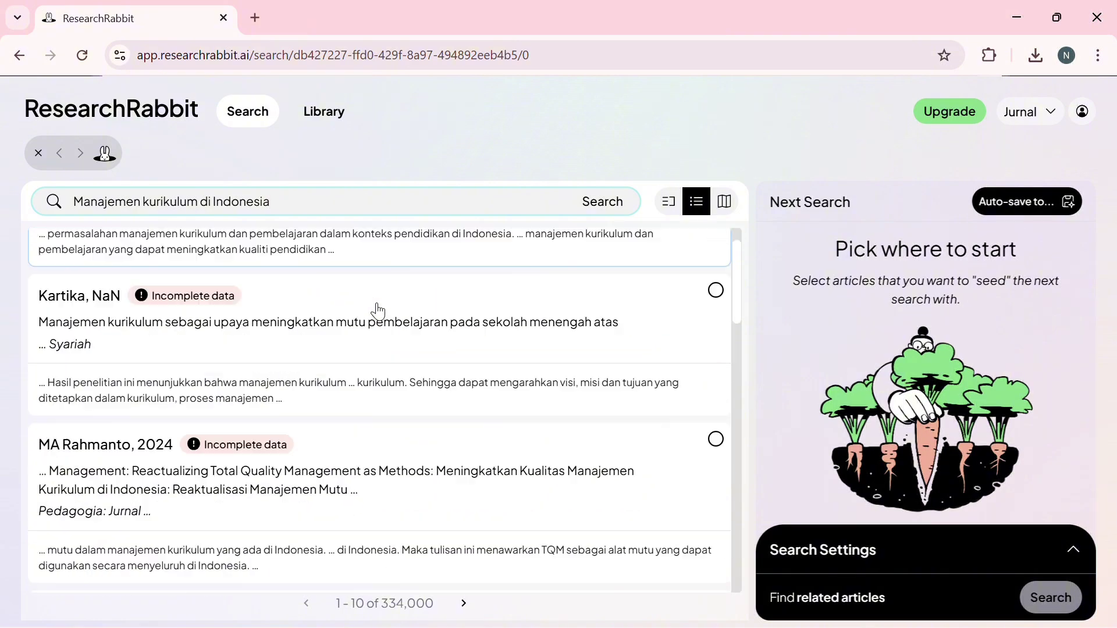
scroll(379, 311, "up", 15)
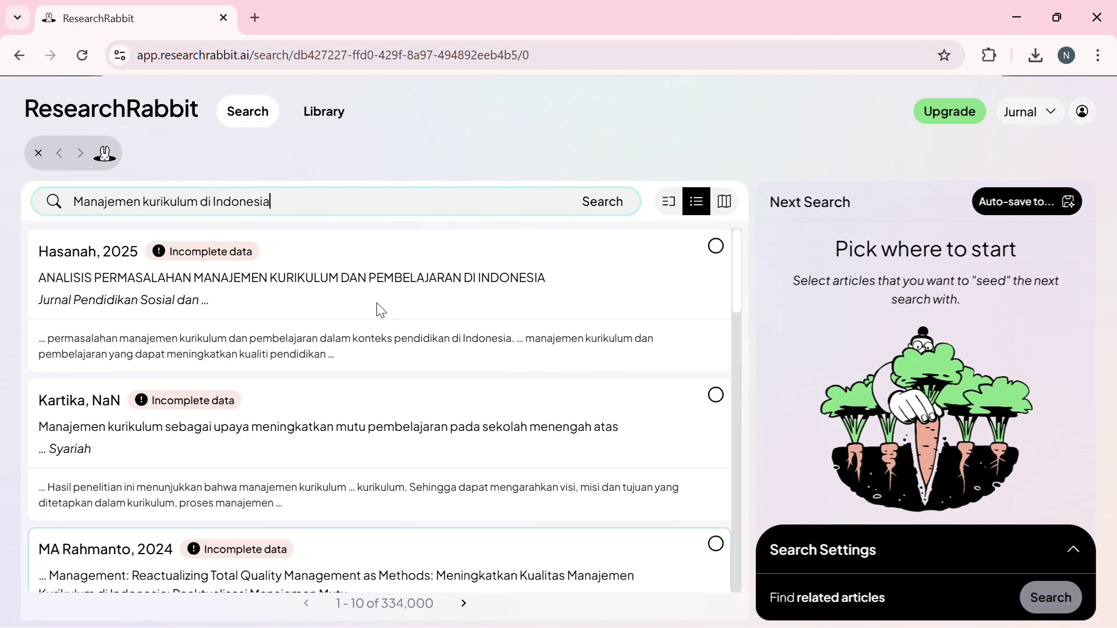
scroll(380, 311, "down", 6)
scroll(380, 315, "up", 6)
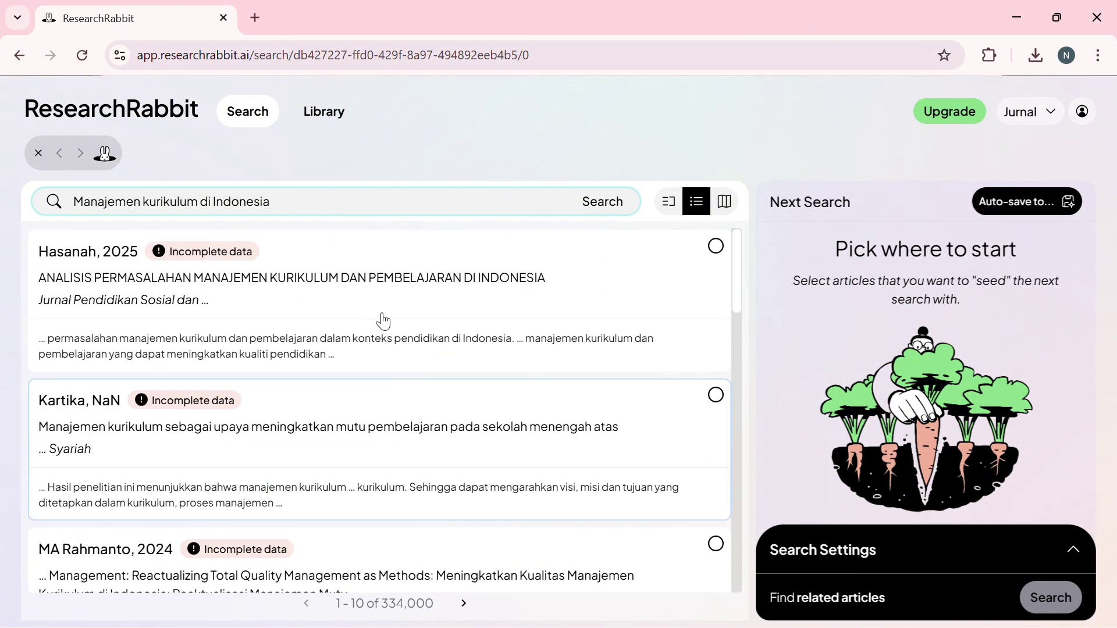
scroll(379, 399, "down", 5)
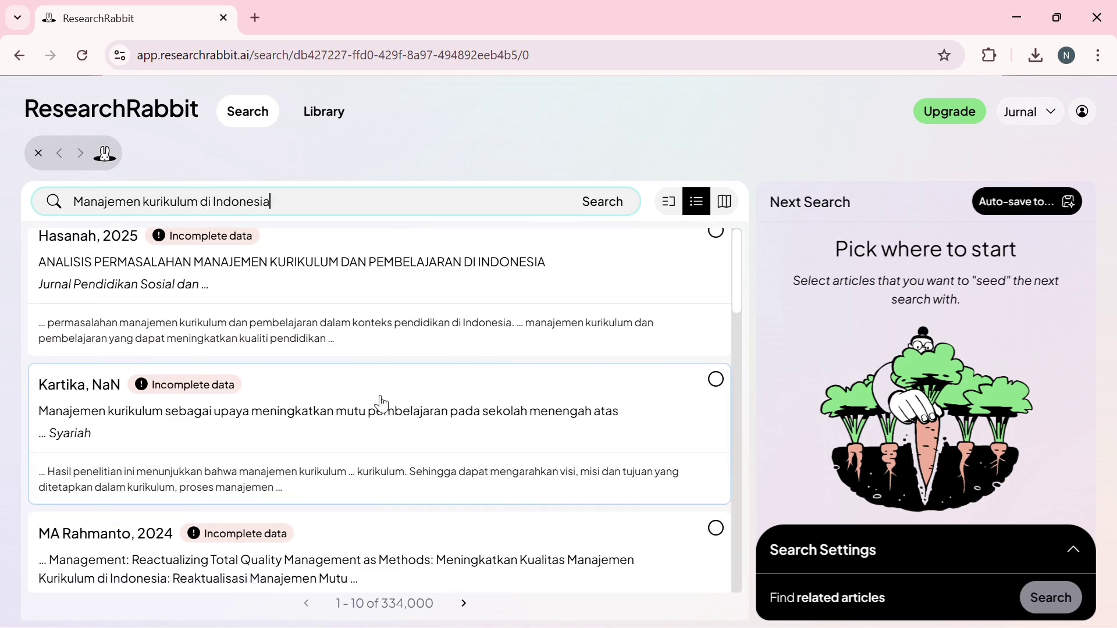
scroll(381, 403, "down", 3)
scroll(381, 403, "up", 8)
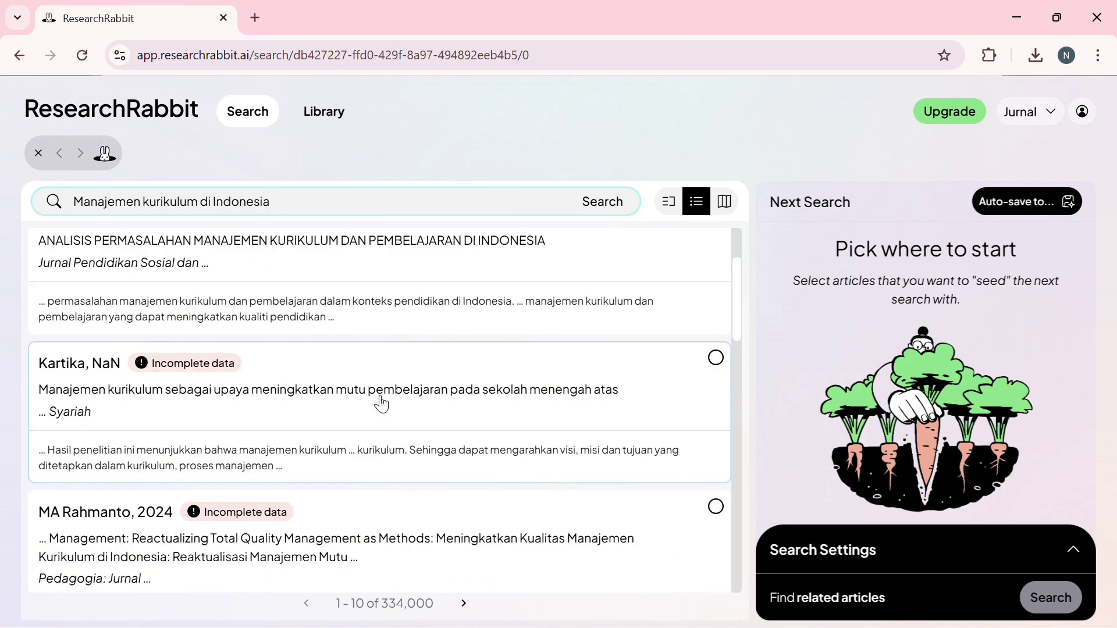
scroll(381, 403, "down", 3)
scroll(381, 403, "down", 5)
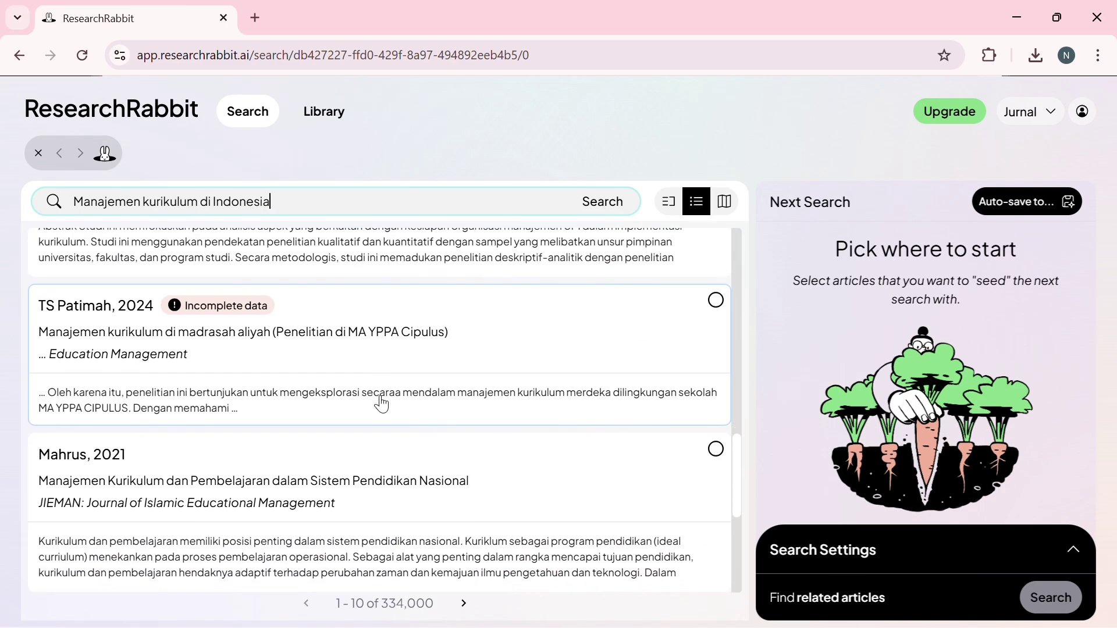
scroll(383, 404, "up", 1)
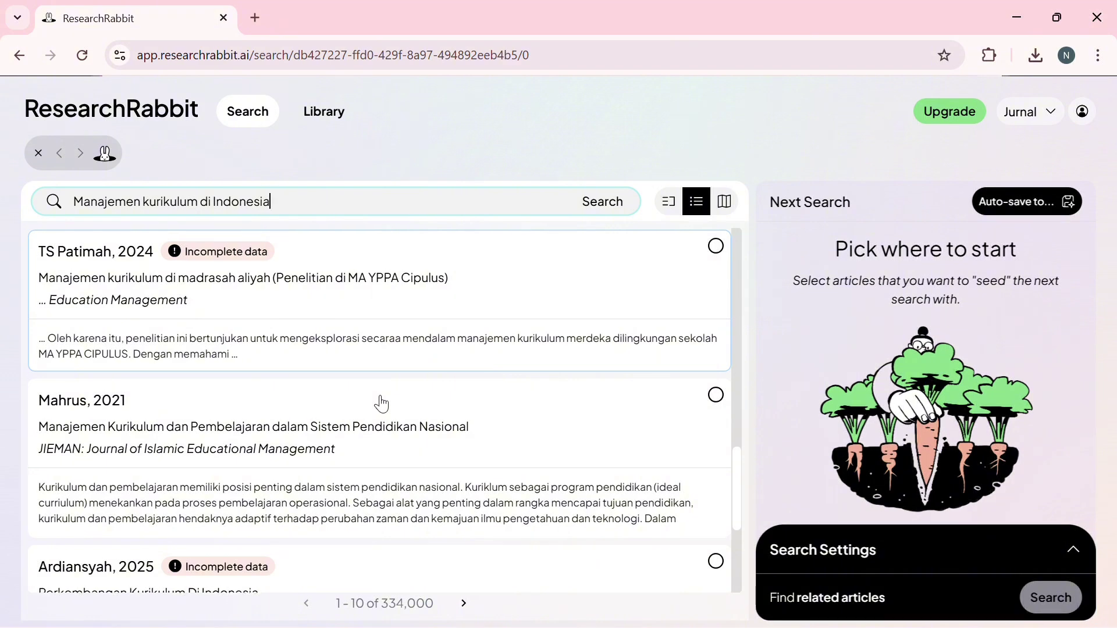
scroll(381, 403, "down", 1)
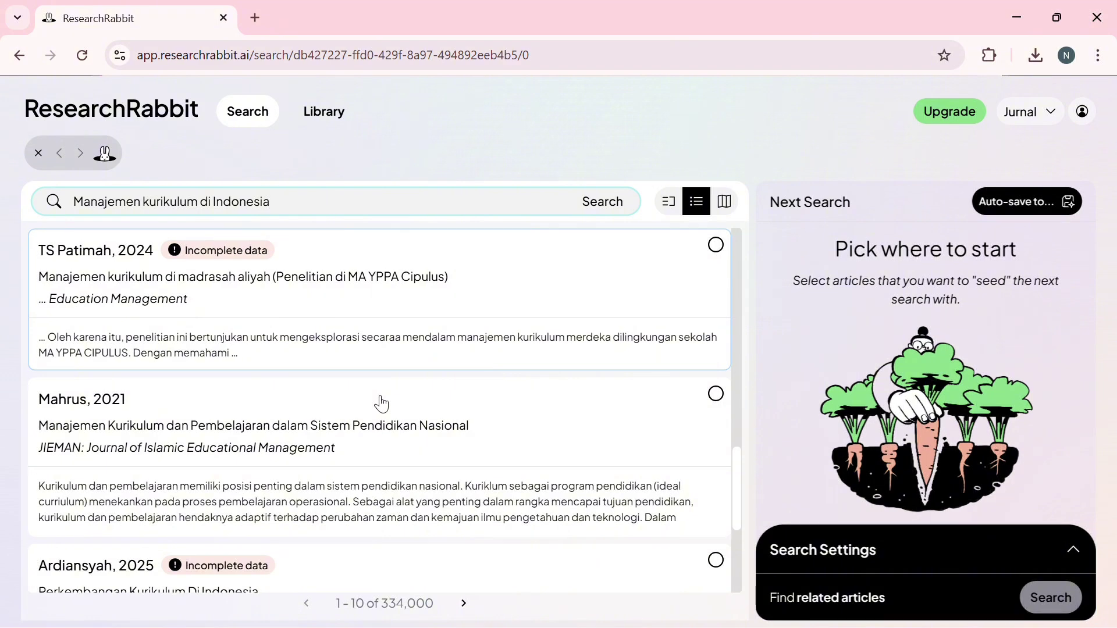
Save the article "Manajemen Kurikulum dan Pembelajaran dalam Sistem Pendidikan Nasional" to the Manajemen Kurikulum collection.
left_click(500, 395)
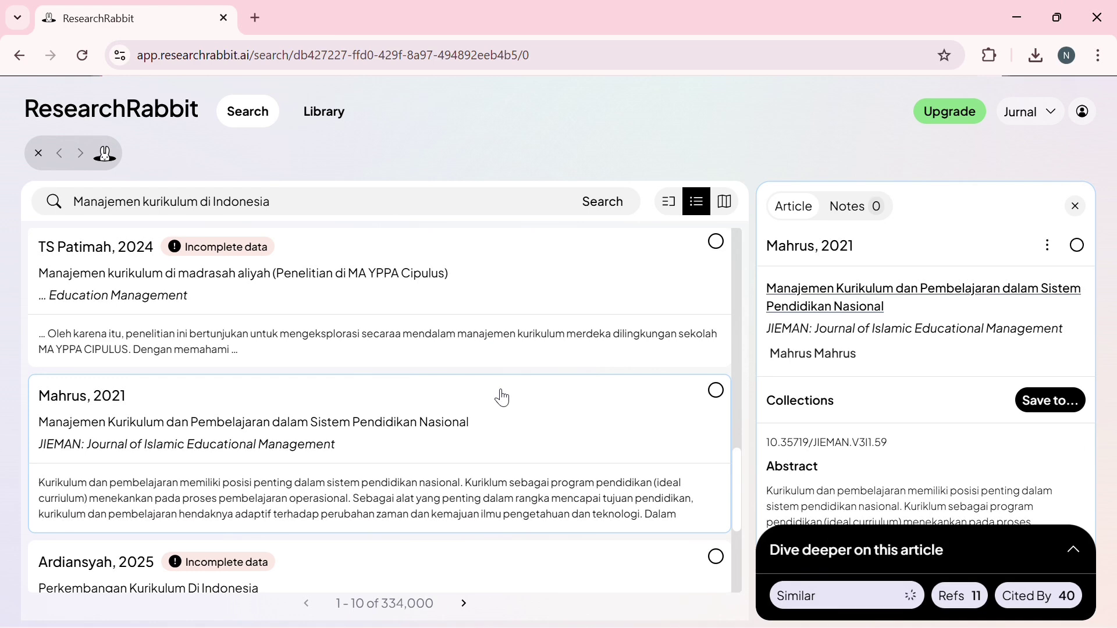
left_click(1034, 402)
left_click(875, 531)
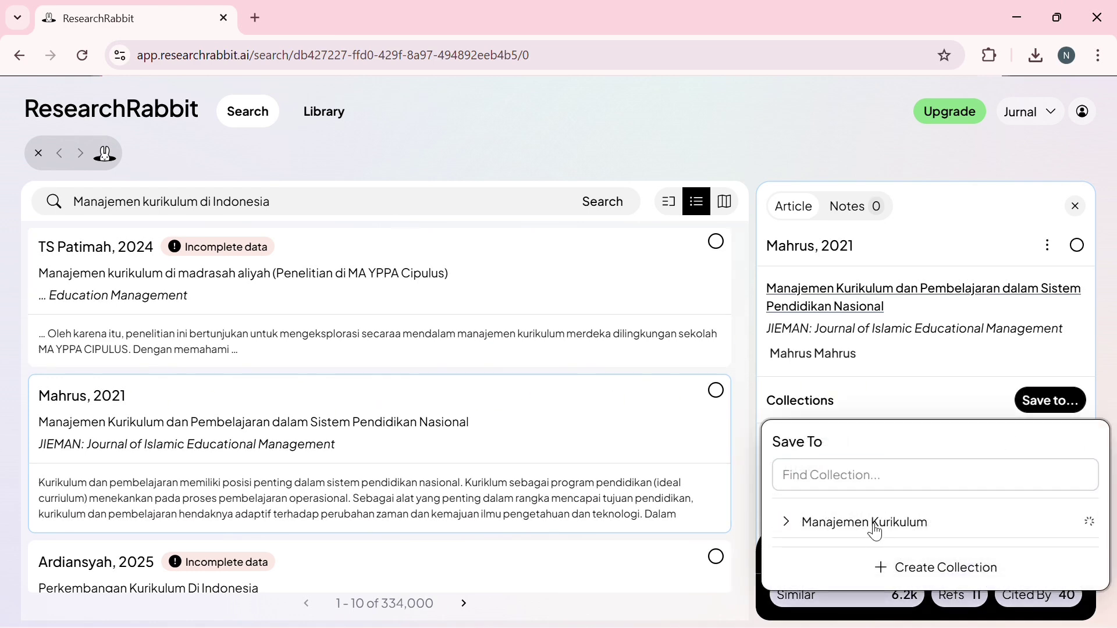
Go to the third page of results and save "Fungsi-Fungsi Manajemen dalam Pengelolaan Kurikulum" to the Manajemen Kurikulum collection.
scroll(508, 411, "down", 5)
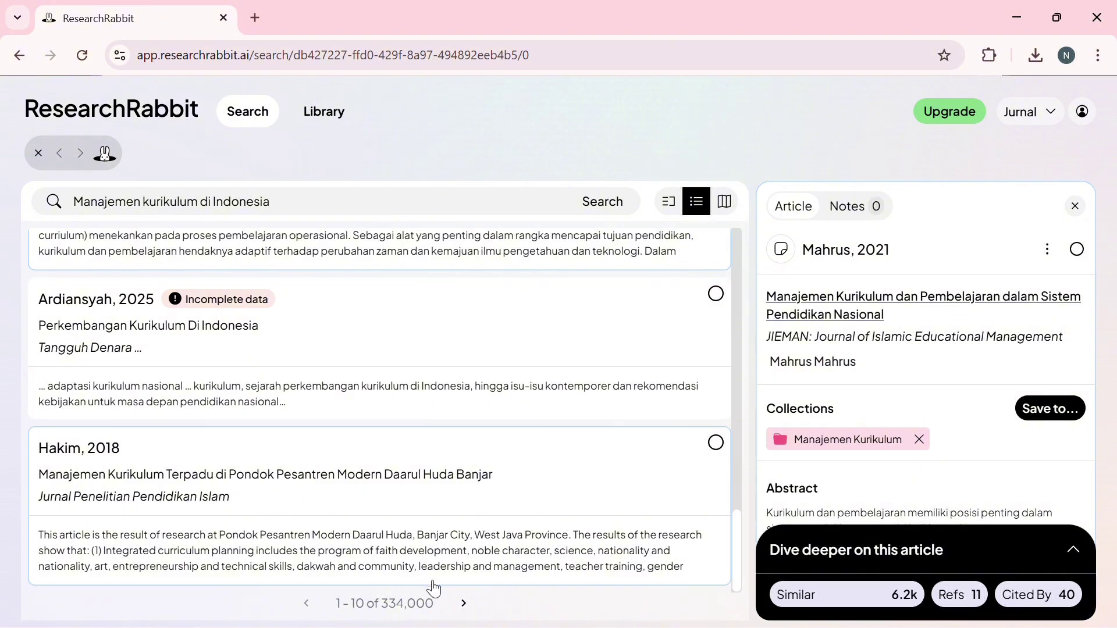
left_click(461, 602)
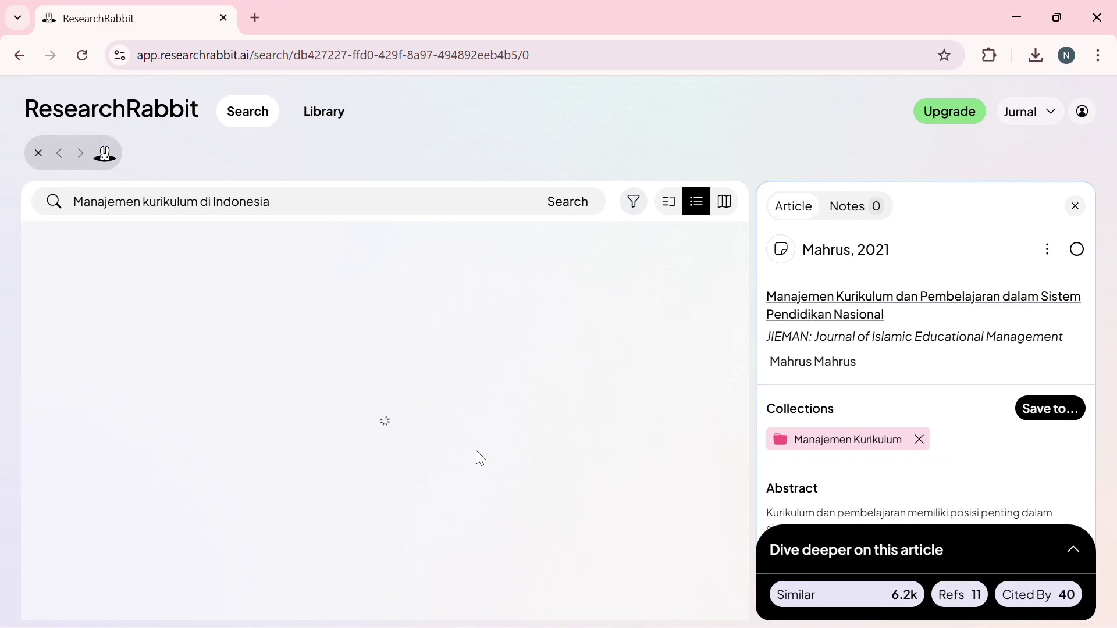
scroll(509, 457, "down", 12)
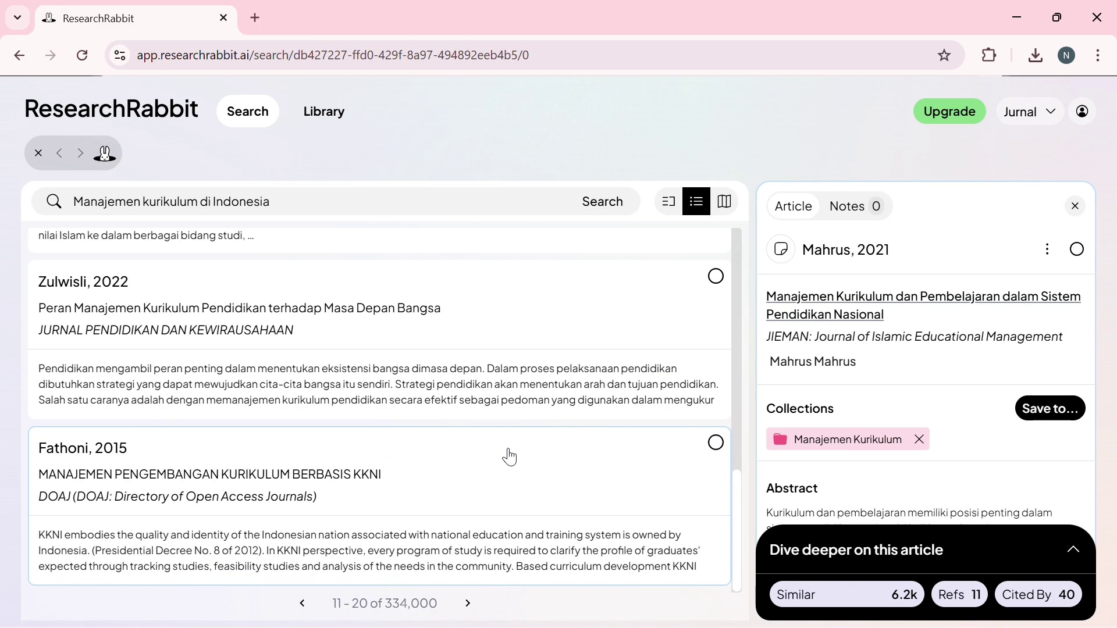
left_click(468, 603)
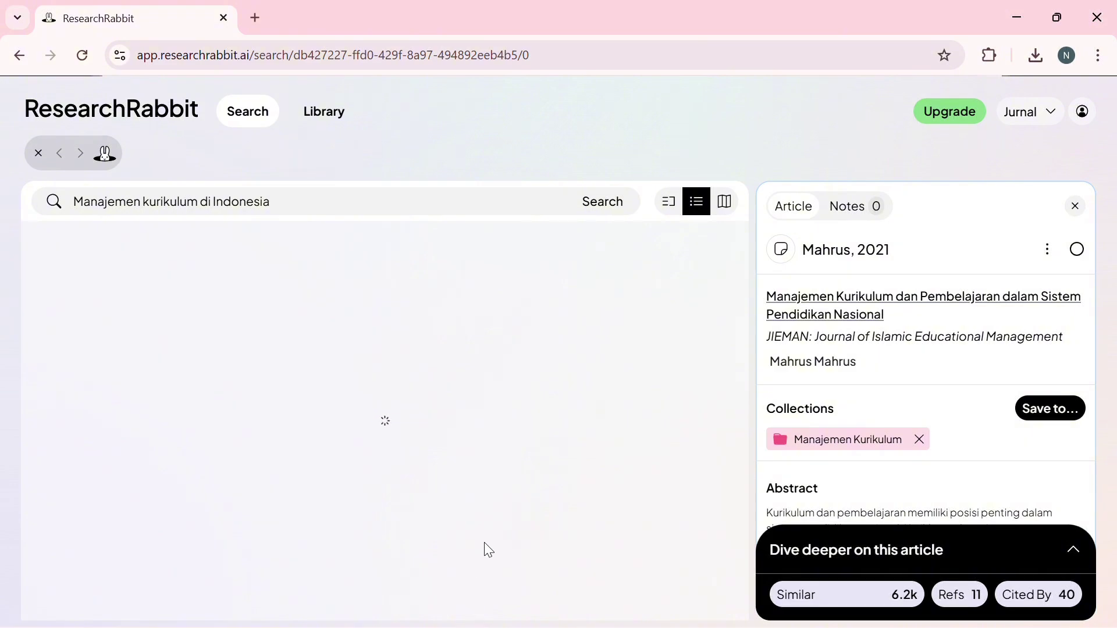
scroll(562, 417, "down", 5)
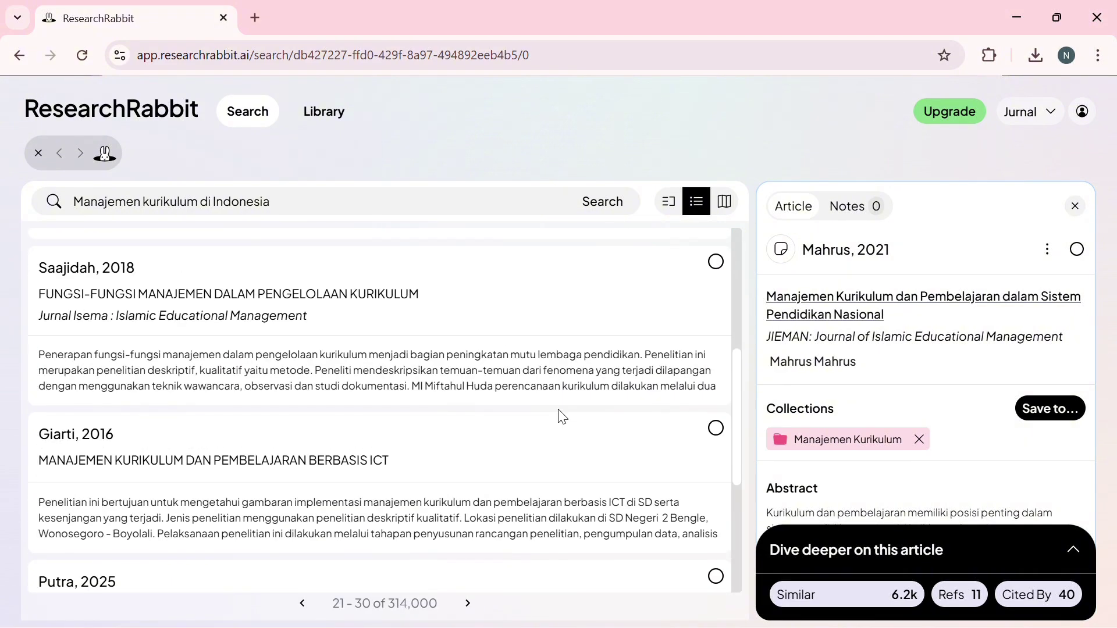
scroll(562, 417, "down", 1)
left_click(585, 294)
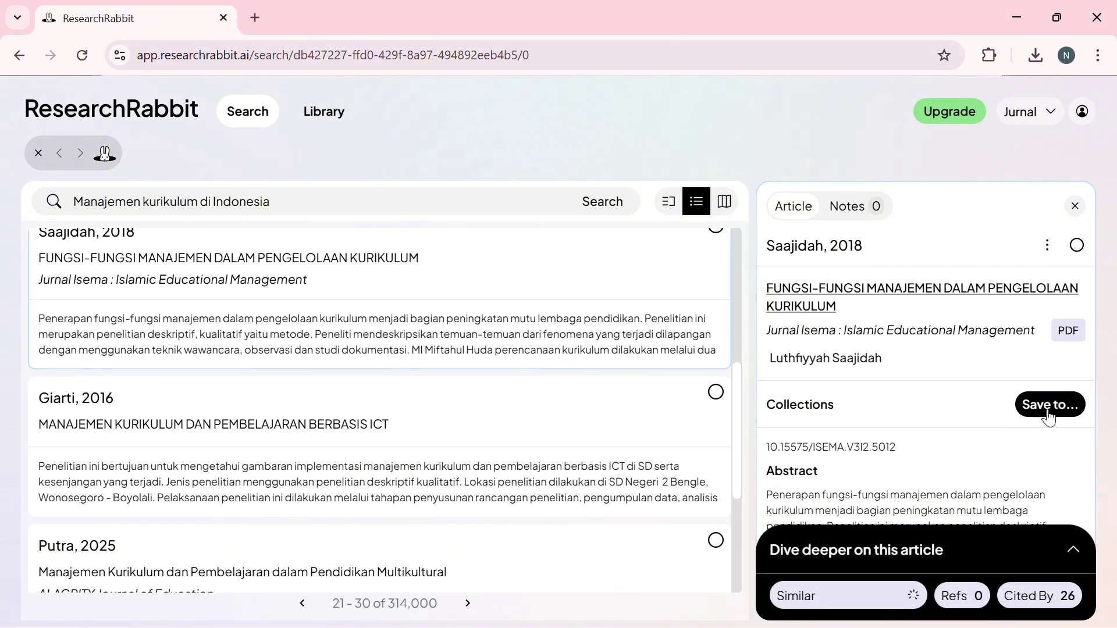
left_click(1050, 410)
left_click(895, 527)
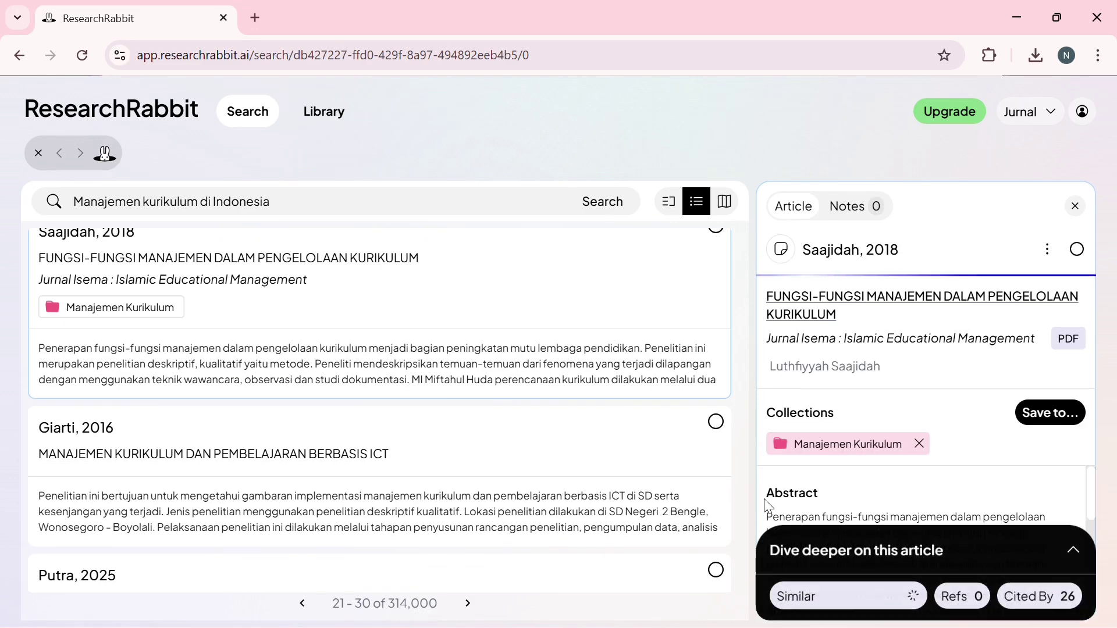
Go to the fourth page of results and save "Manajemen Kurikulum dalam Mengembangkan Mutu Pendidikan" to the Manajemen Kurikulum collection.
scroll(487, 435, "down", 4)
left_click(467, 604)
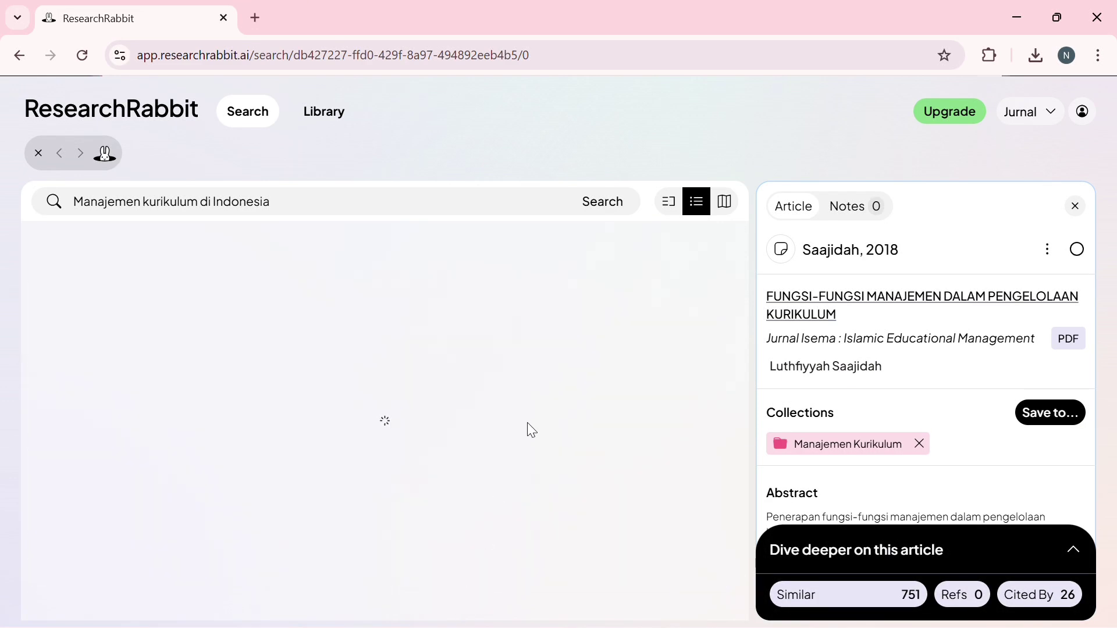
scroll(529, 430, "down", 4)
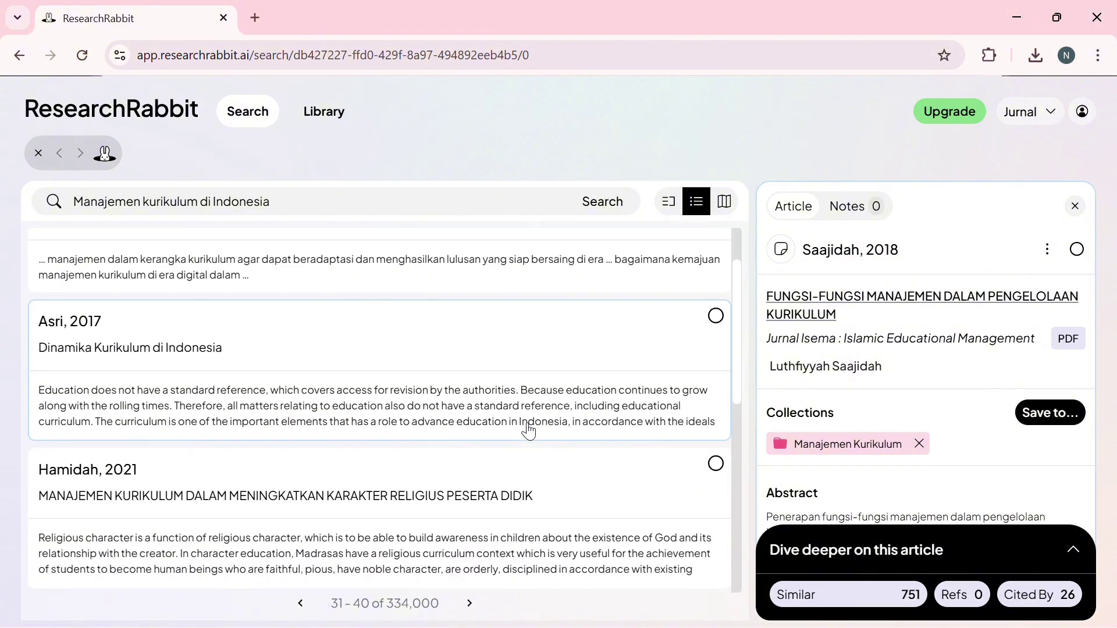
scroll(528, 431, "down", 5)
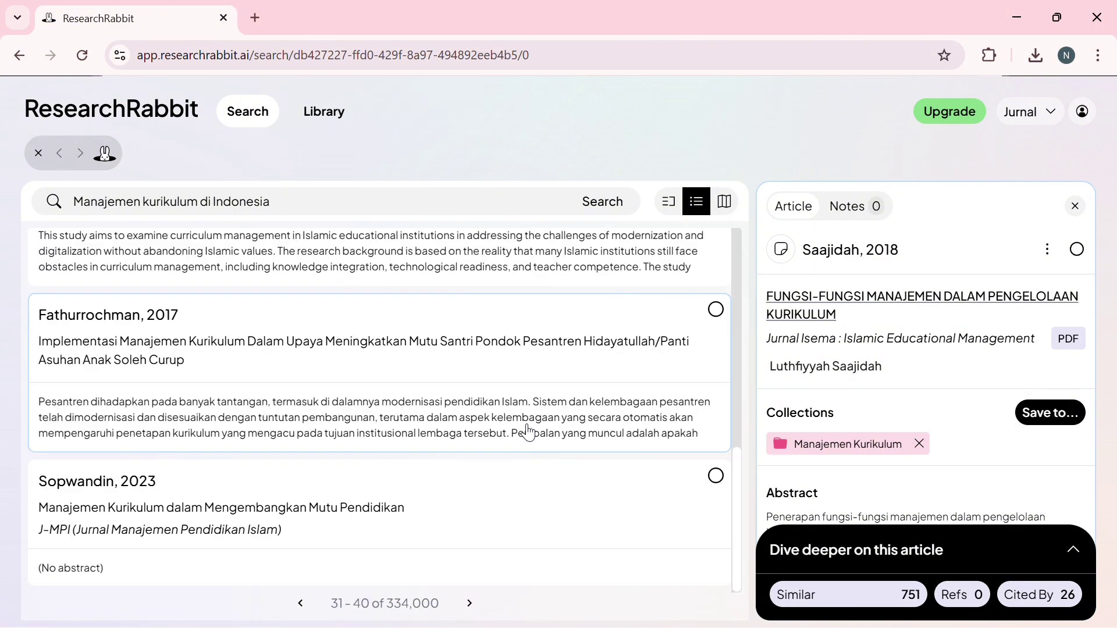
left_click(448, 505)
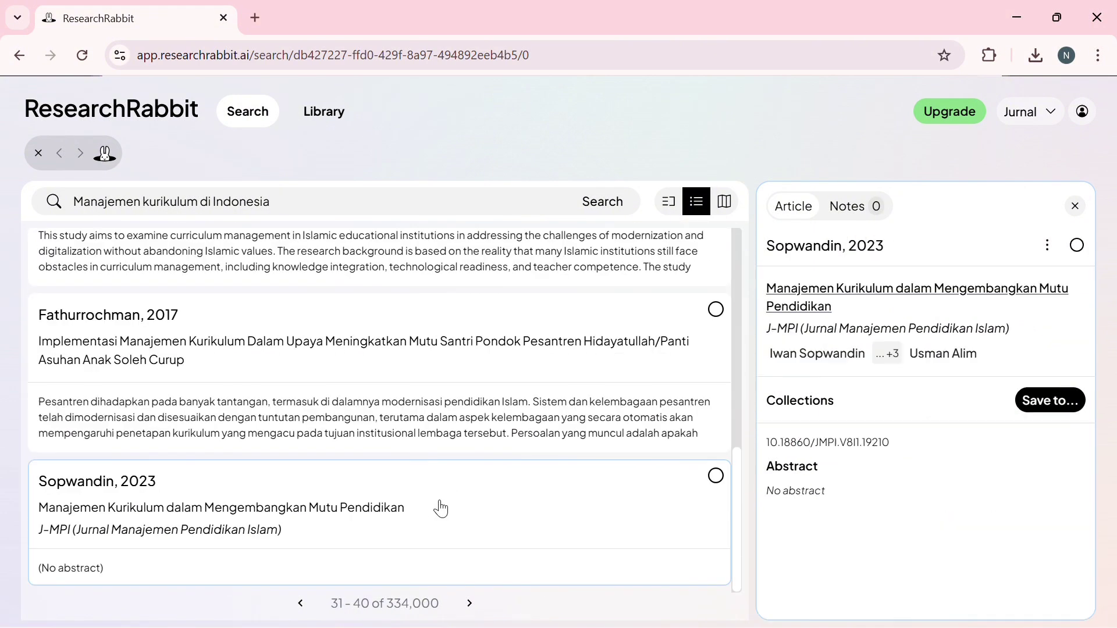
left_click(1053, 401)
left_click(880, 524)
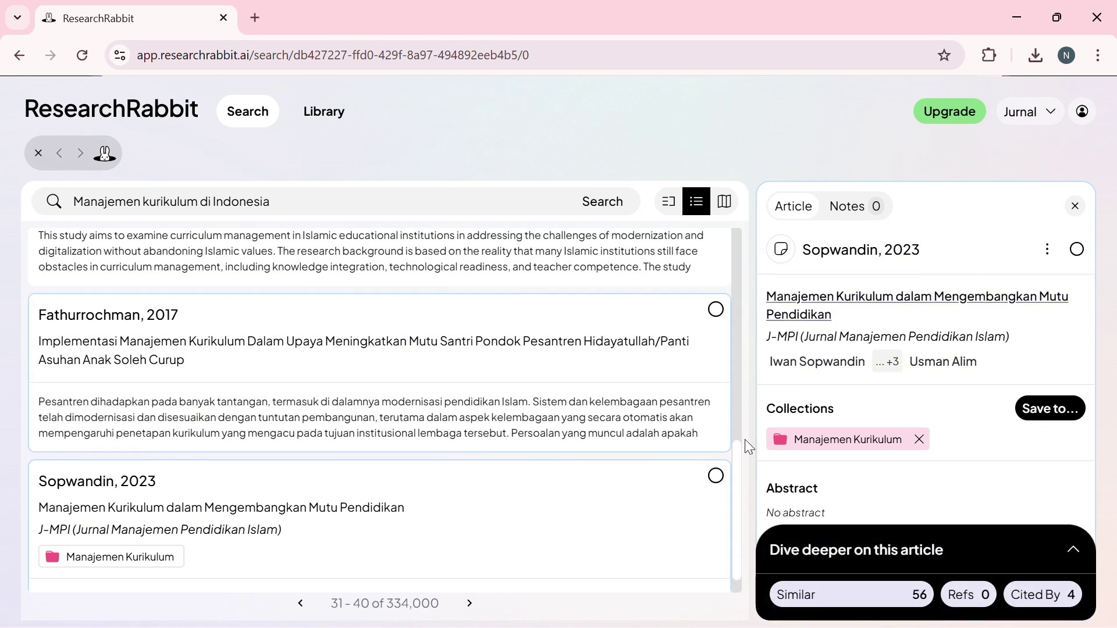
Review the advanced search settings for the selected article, from keywords and publication date to retractions, and collapse them.
left_click(967, 552)
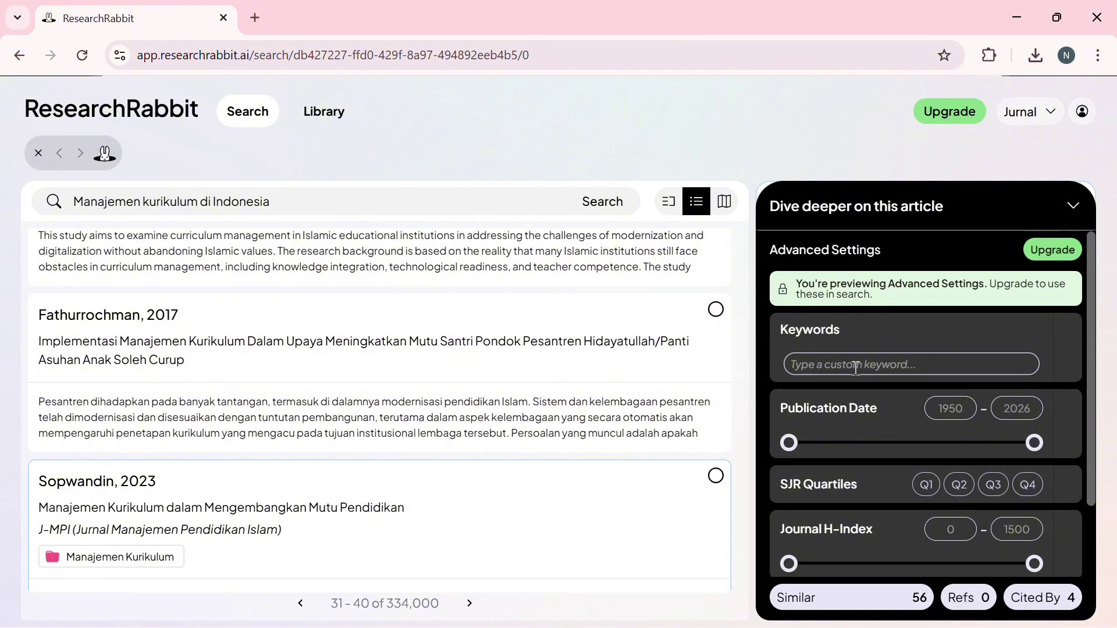
scroll(855, 366, "down", 2)
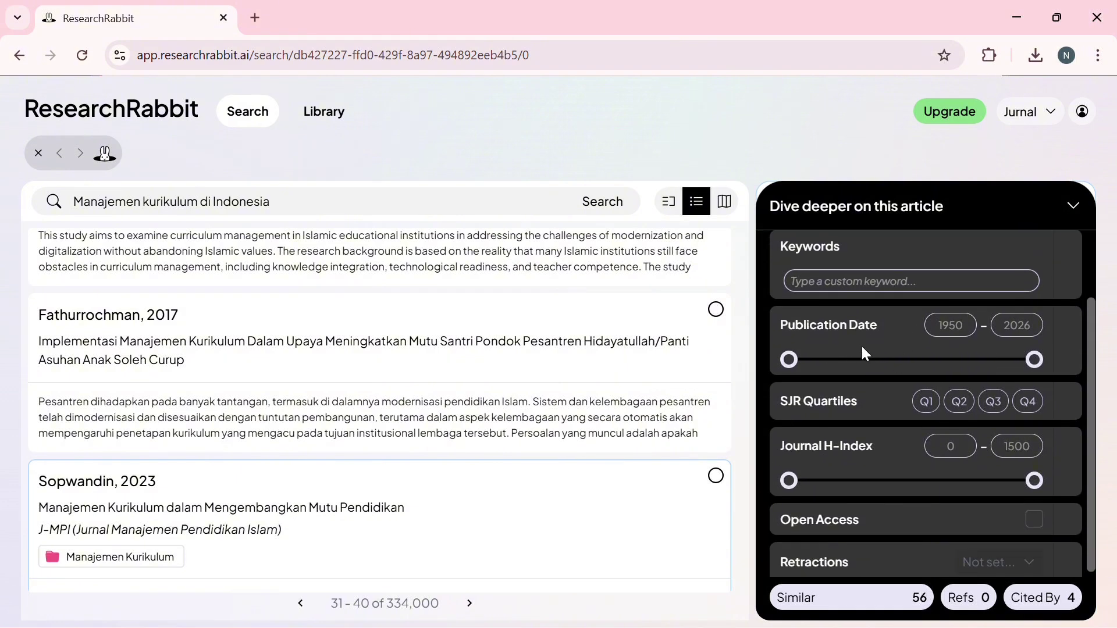
scroll(852, 386, "down", 1)
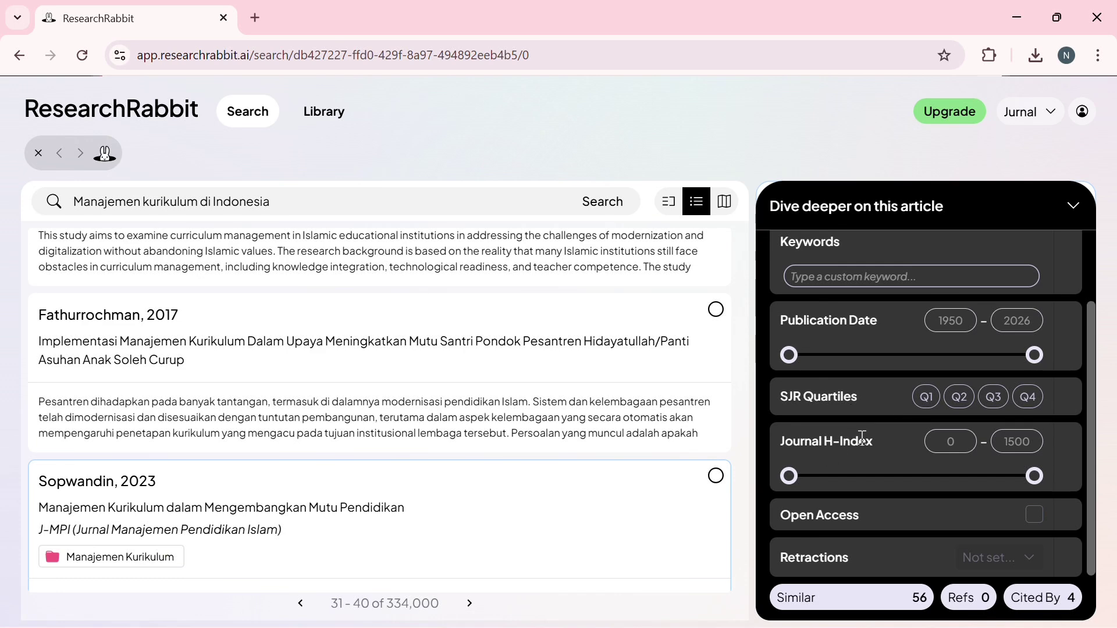
scroll(855, 500, "up", 2)
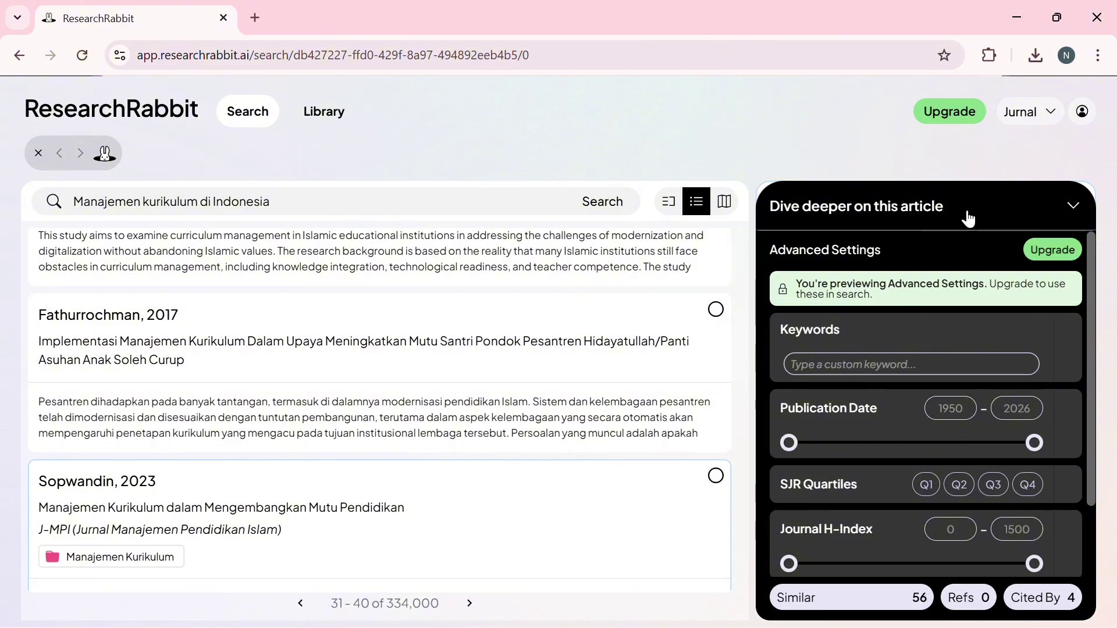
left_click(1073, 210)
Open the Manajemen Kurikulum collection in the library and look through its saved articles.
scroll(721, 376, "up", 5)
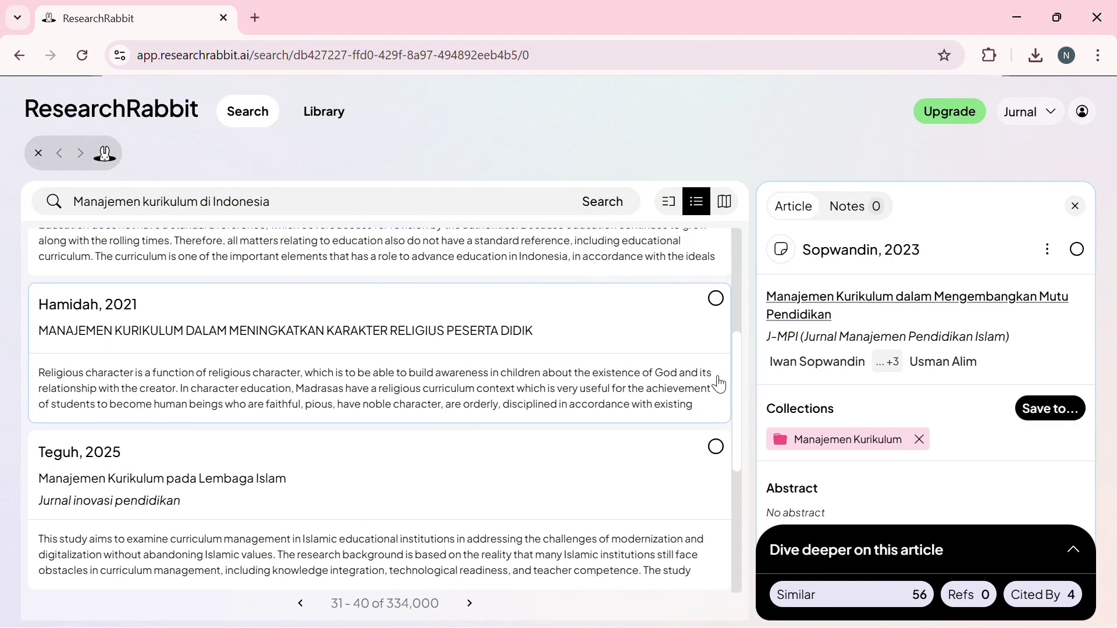
scroll(720, 384, "up", 4)
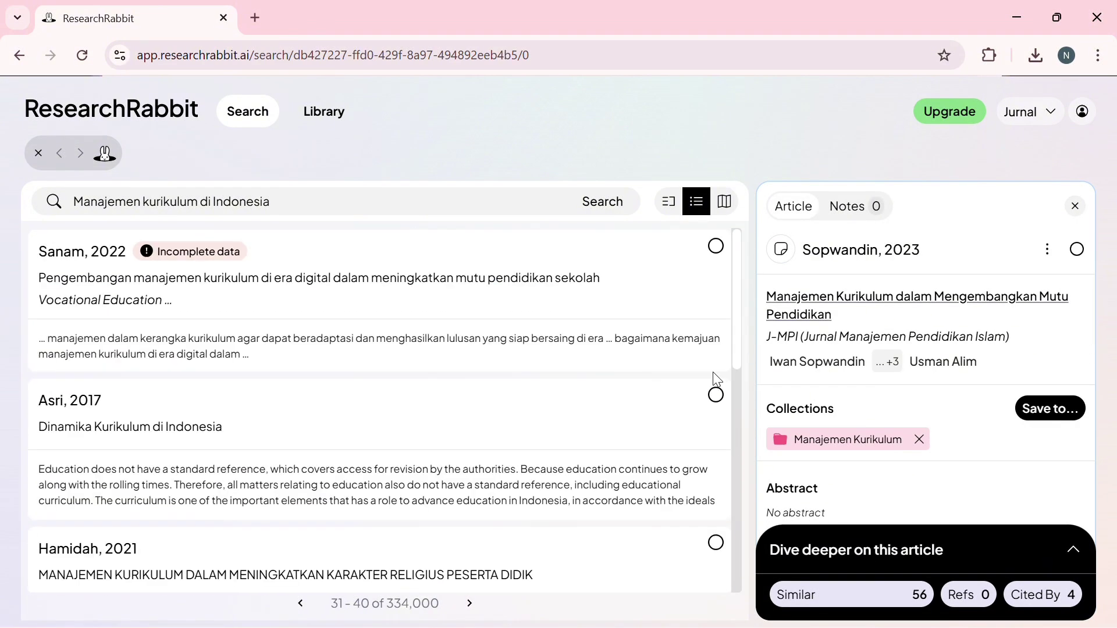
left_click(335, 105)
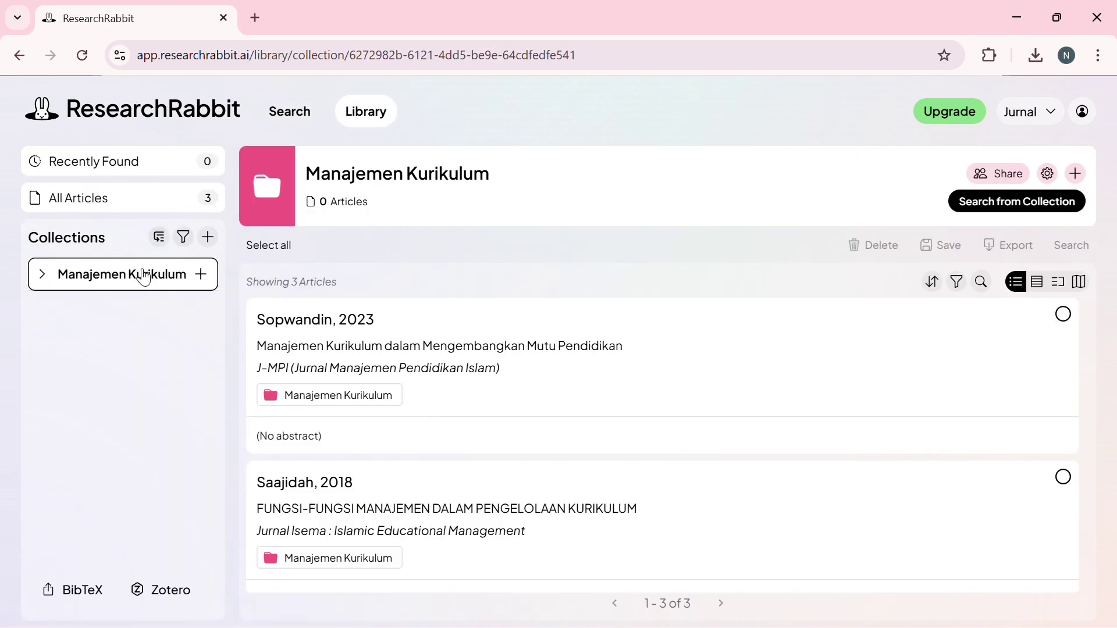
scroll(406, 366, "down", 5)
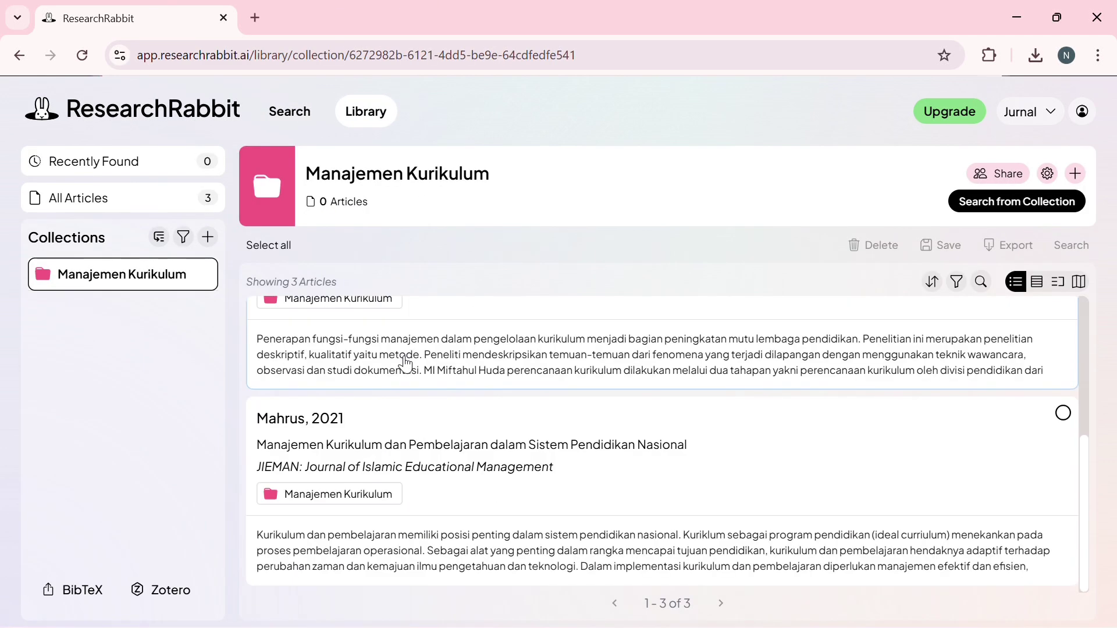
scroll(406, 363, "up", 5)
scroll(405, 362, "down", 5)
scroll(405, 362, "up", 5)
scroll(405, 362, "down", 5)
Find articles similar to "Manajemen Kurikulum dan Pembelajaran dalam Sistem Pendidikan Nasional", view their map, and return to the collection.
left_click(341, 442)
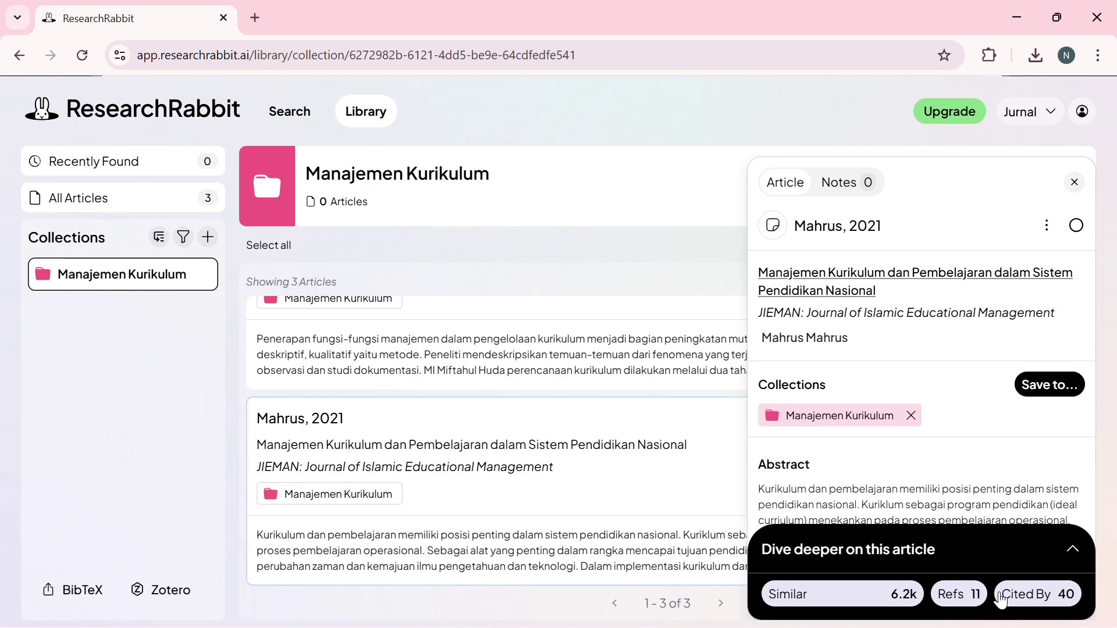
left_click(876, 602)
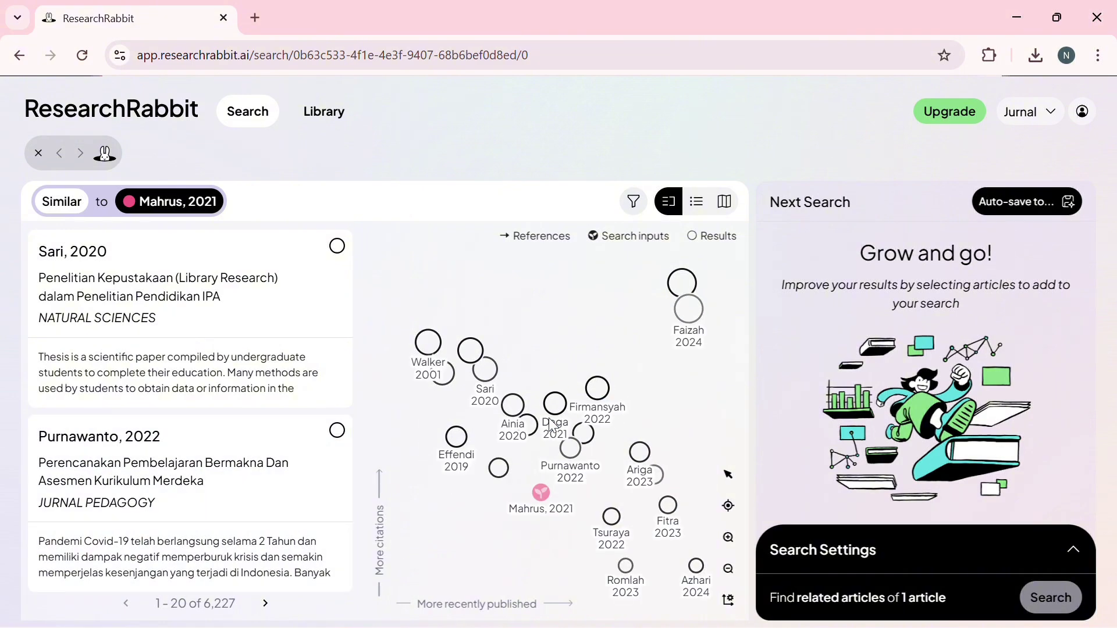
scroll(549, 425, "left", 5)
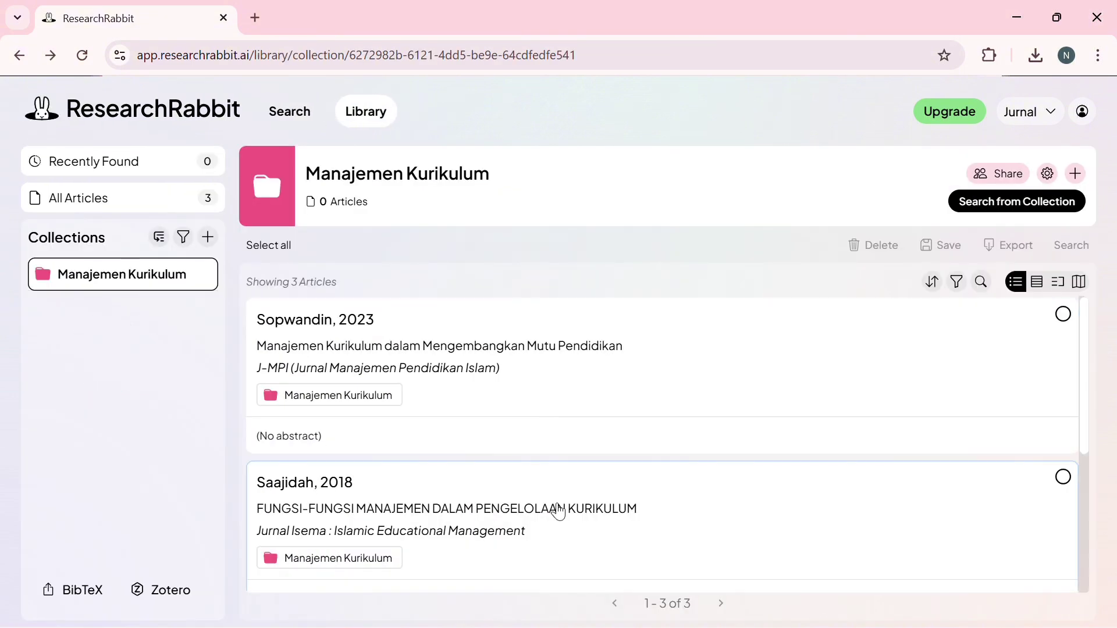
Look up the references of "Manajemen Kurikulum dan Pembelajaran dalam Sistem Pendidikan Nasional" from the collection.
scroll(561, 513, "down", 5)
left_click(697, 443)
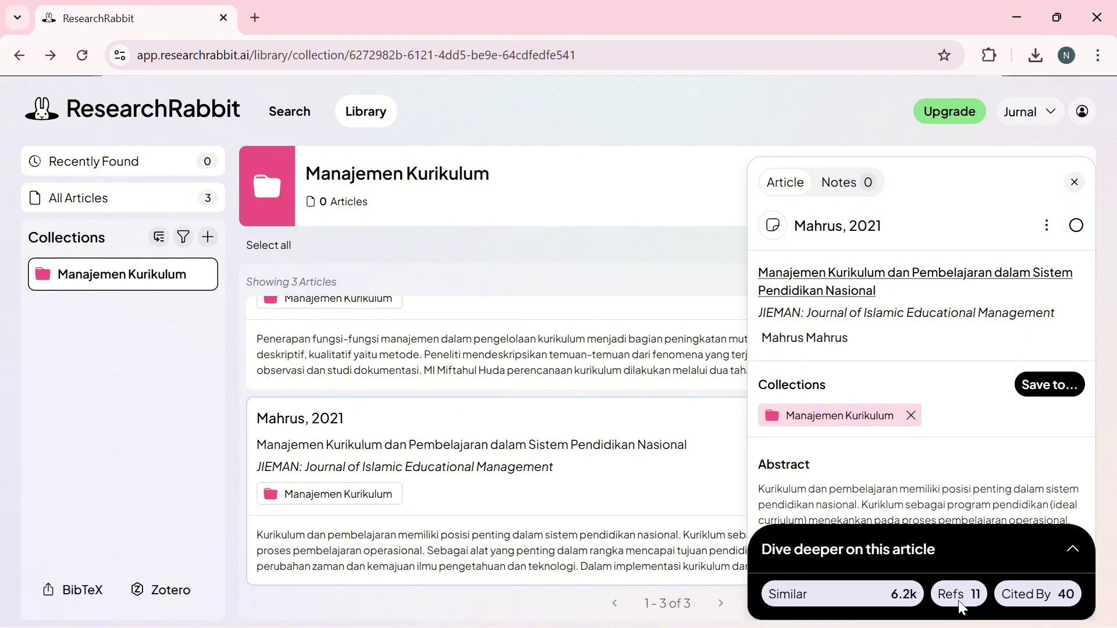
left_click(958, 603)
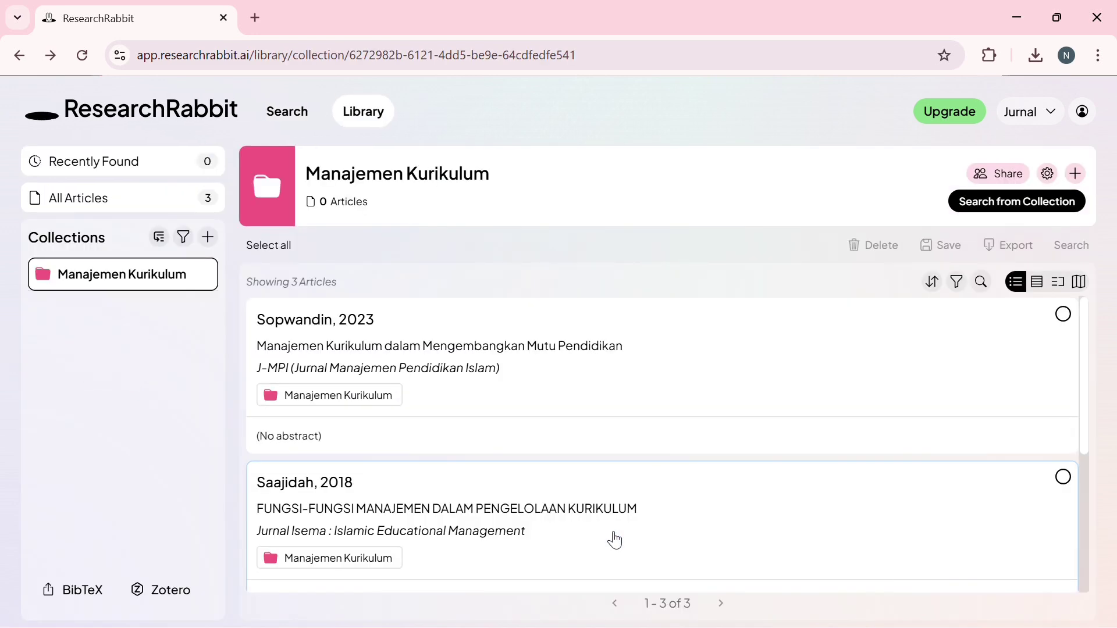
View the articles citing "Manajemen Kurikulum dan Pembelajaran dalam Sistem Pendidikan Nasional" and return to the Manajemen Kurikulum collection.
scroll(722, 544, "down", 5)
left_click(716, 449)
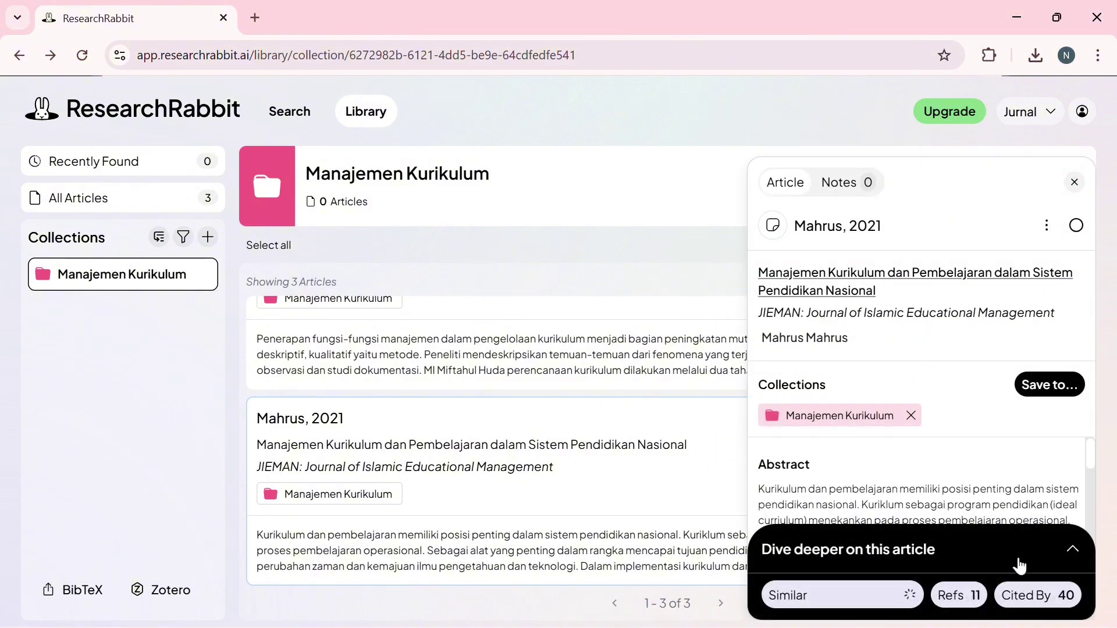
left_click(1026, 600)
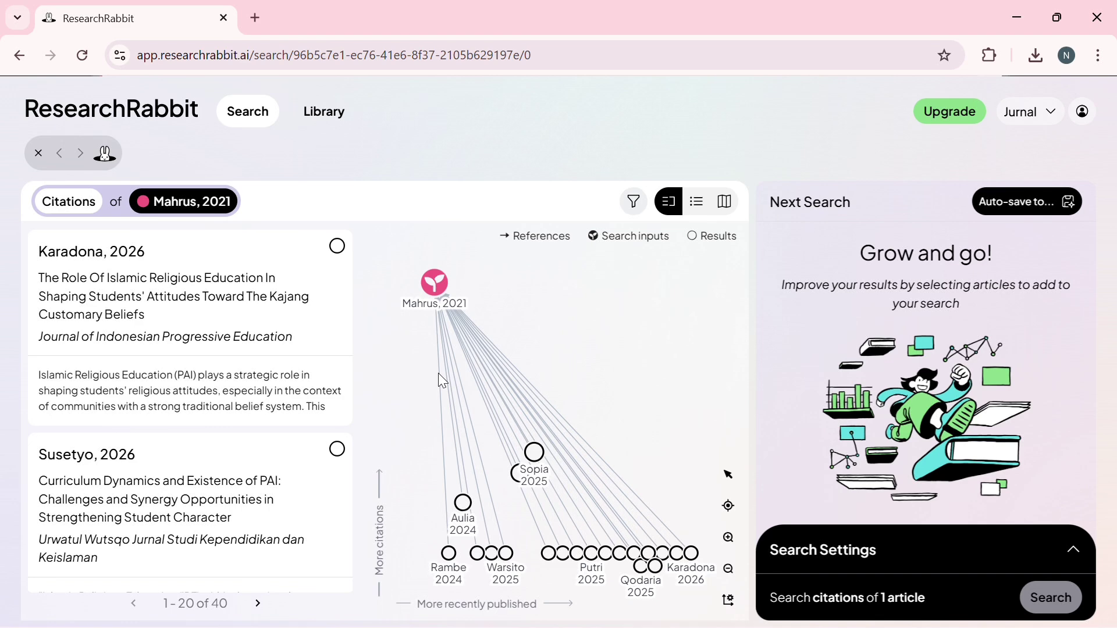
scroll(438, 372, "left", 5)
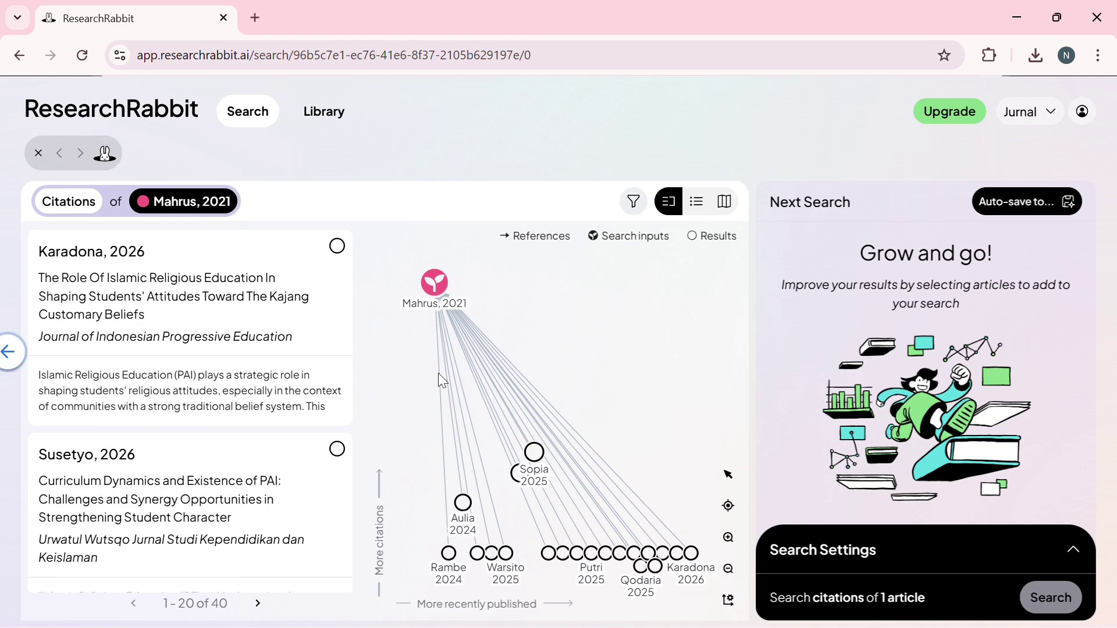
Reopen the details of "Manajemen Kurikulum dan Pembelajaran dalam Sistem Pendidikan Nasional" and read through its abstract.
scroll(591, 444, "down", 5)
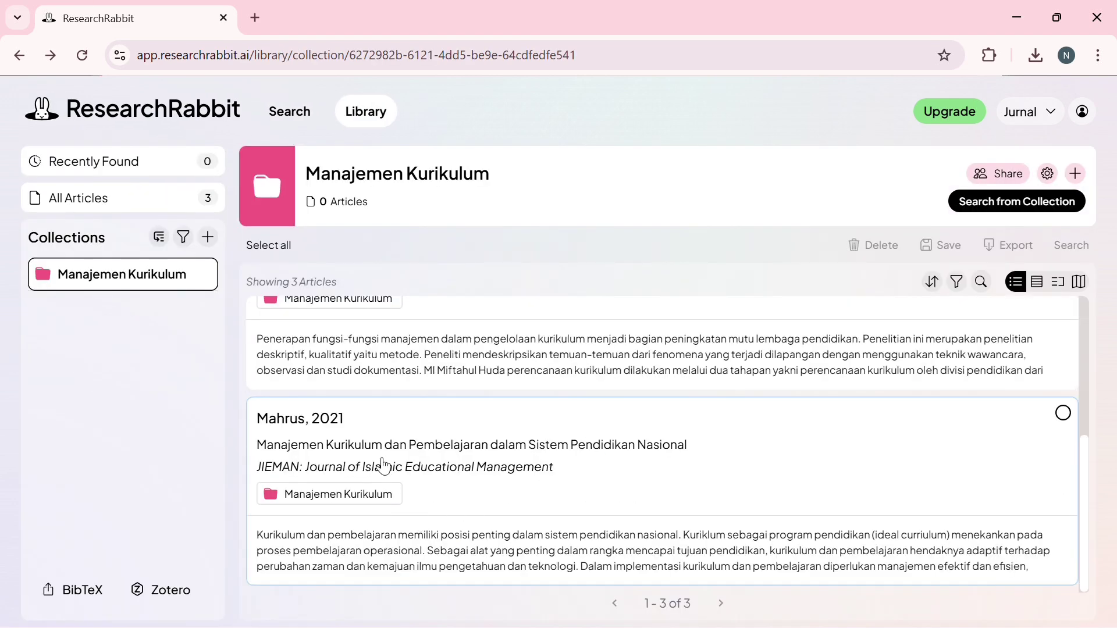
left_click(402, 459)
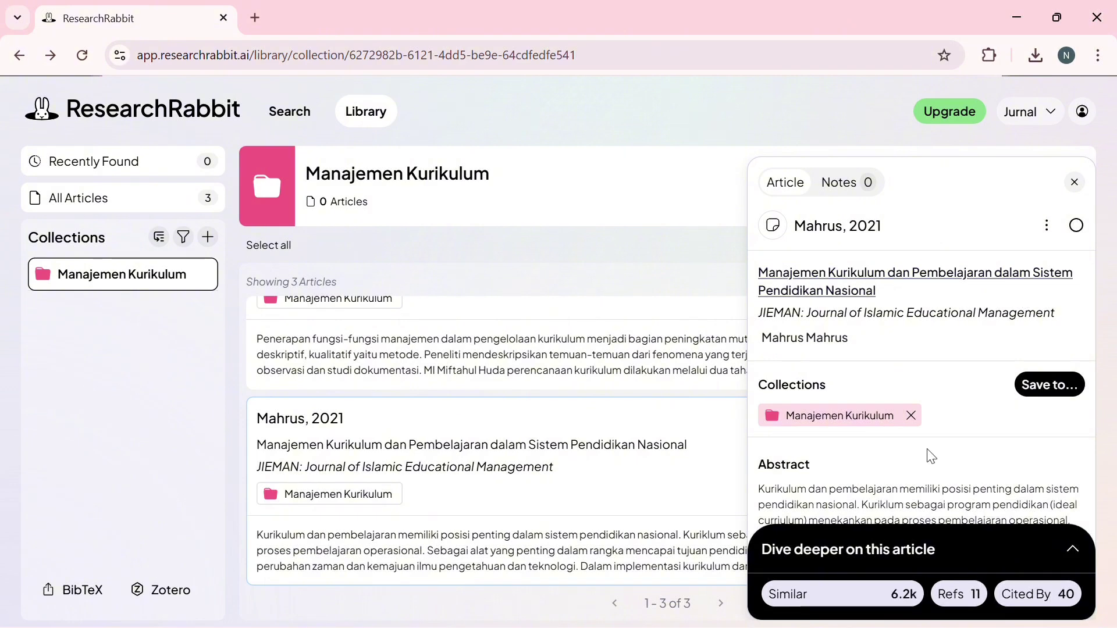
scroll(927, 452, "down", 4)
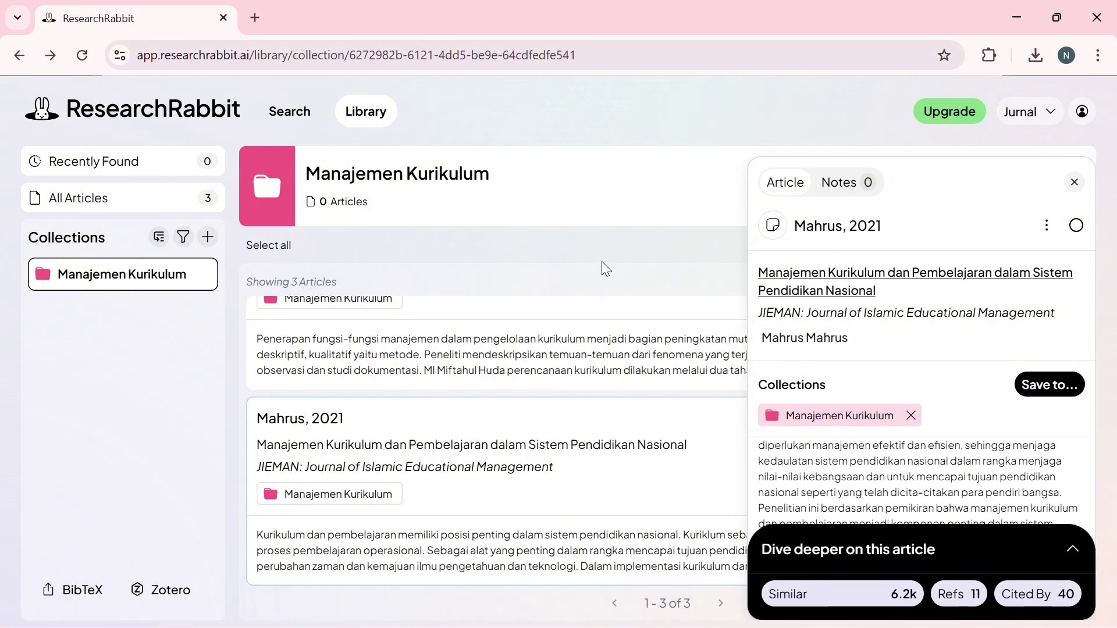
scroll(567, 309, "up", 5)
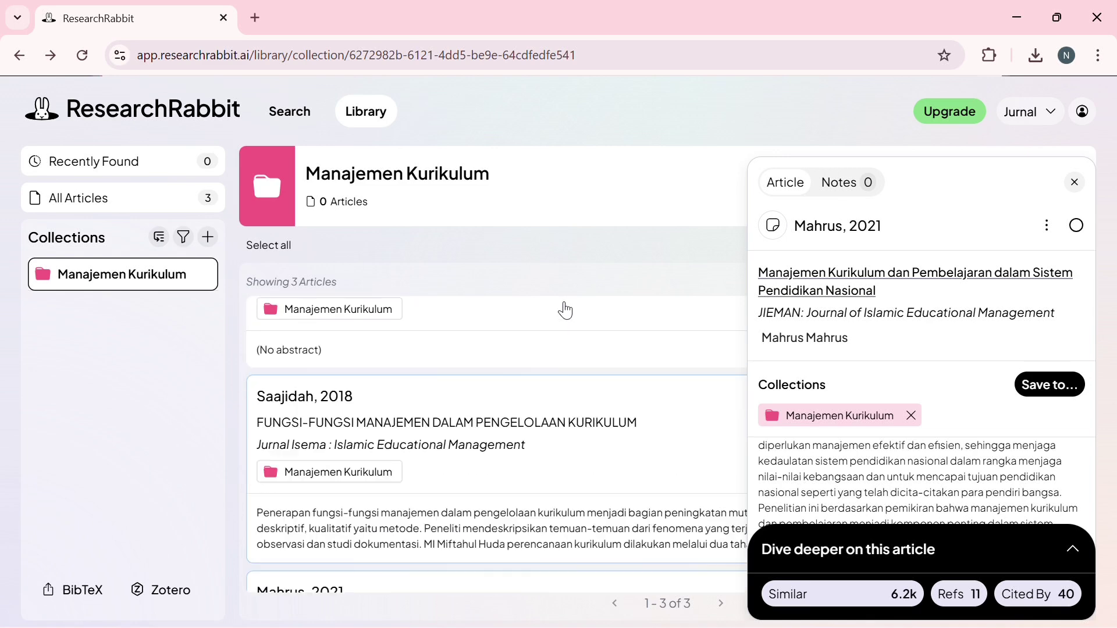